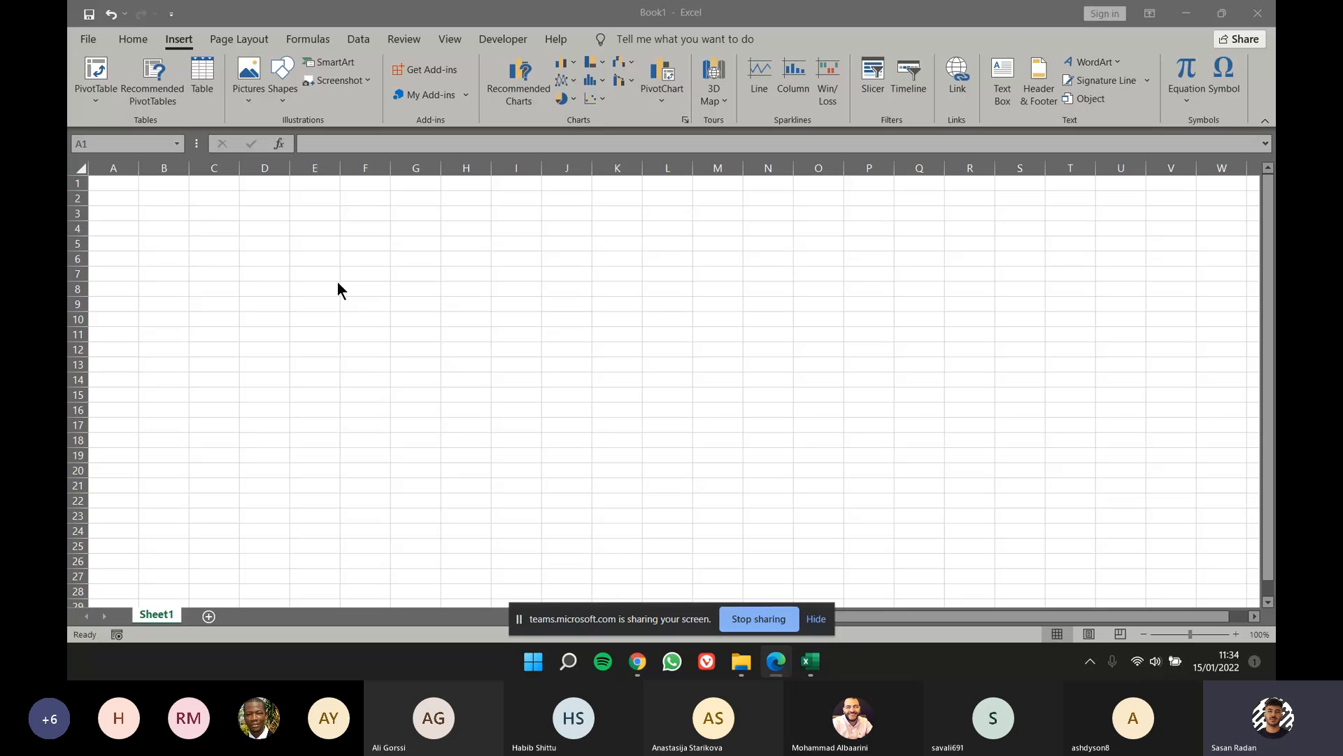
Step: Insert the picture 13 Happy Kids from the Student Data Files folder 13 on this device
click(130, 46)
click(180, 45)
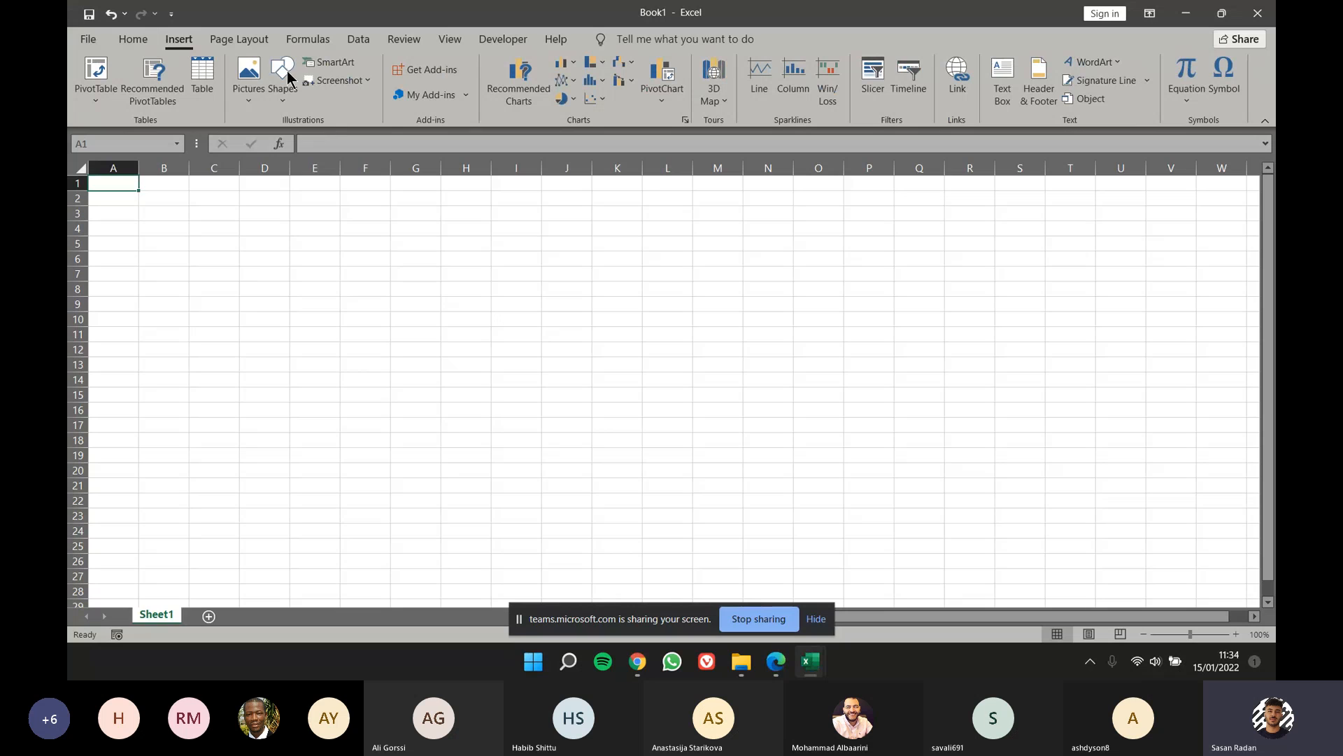
click(250, 98)
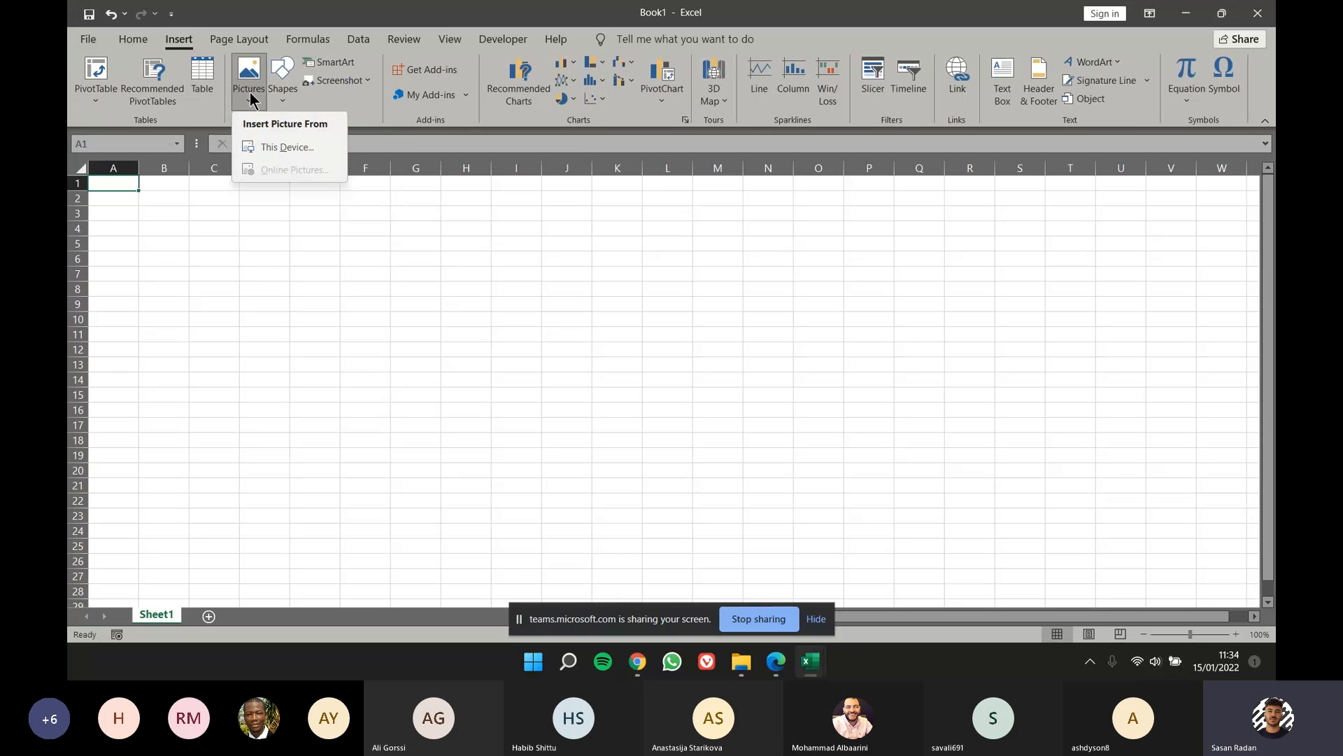
click(295, 150)
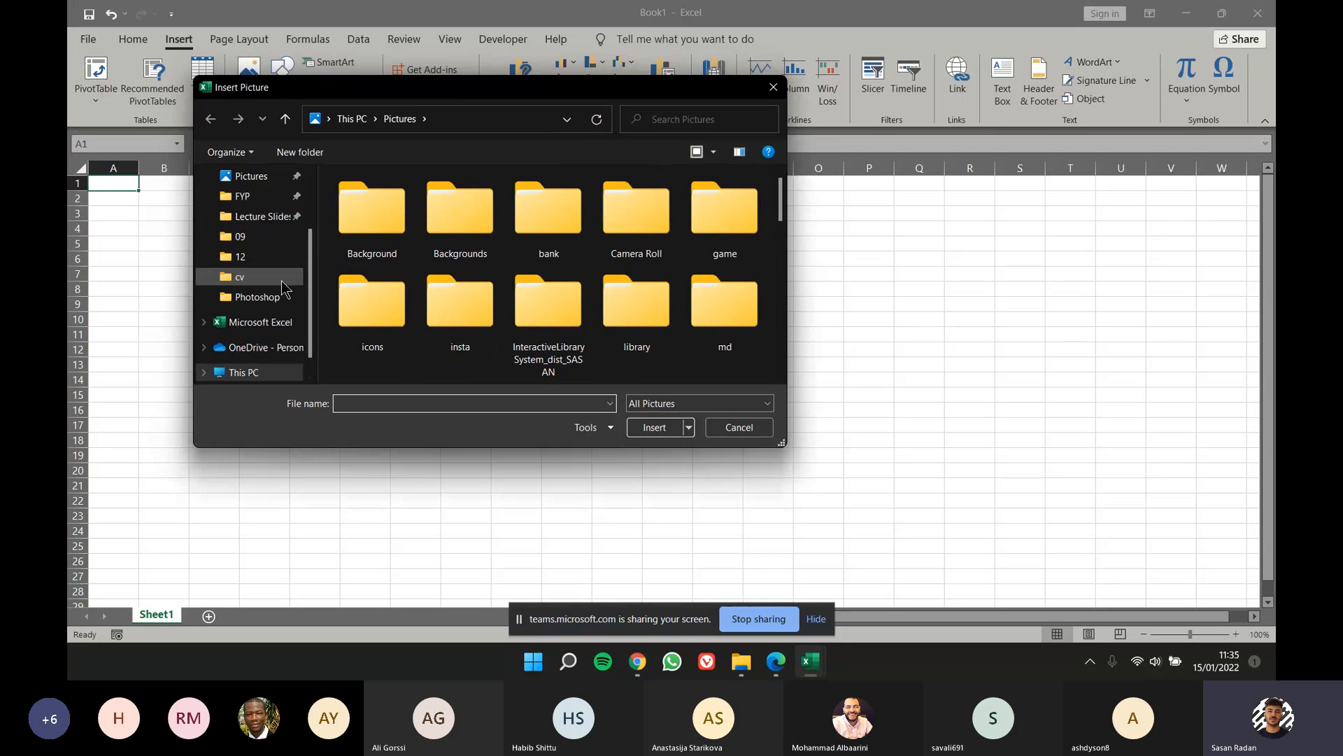
click(271, 261)
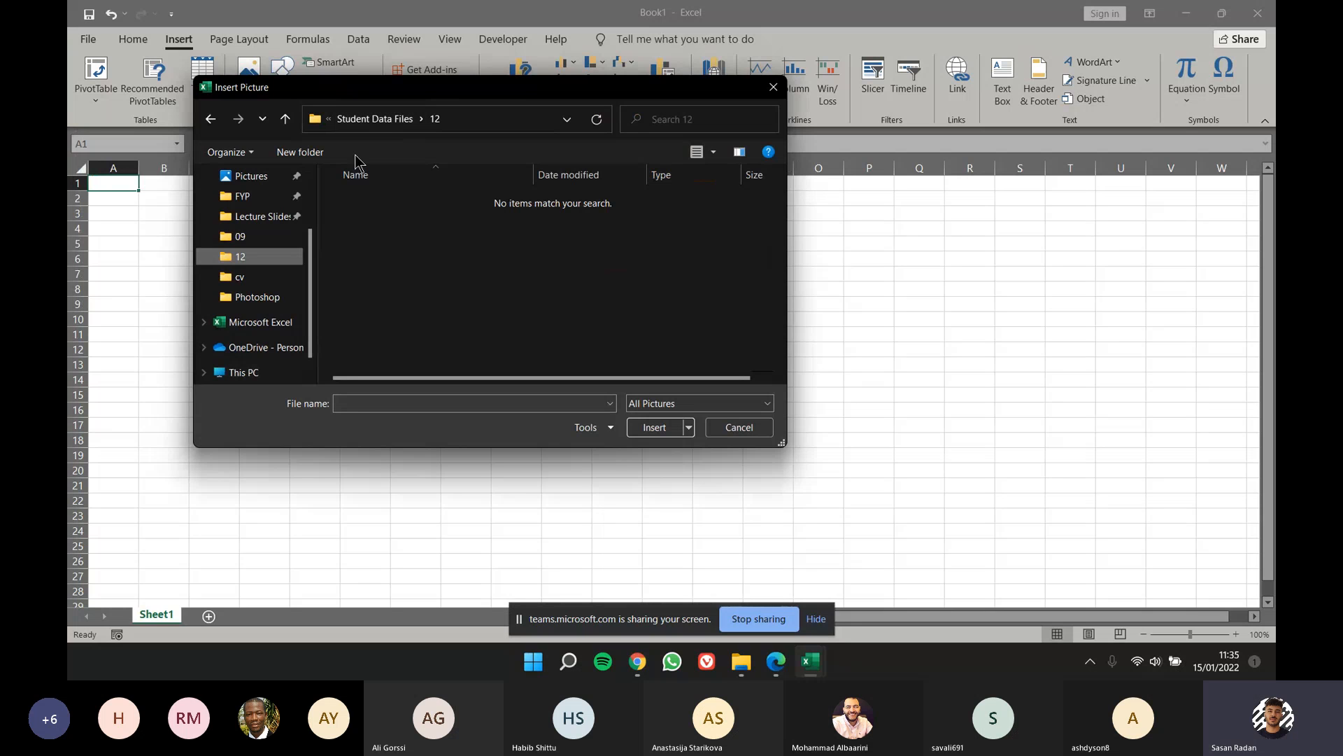
click(385, 120)
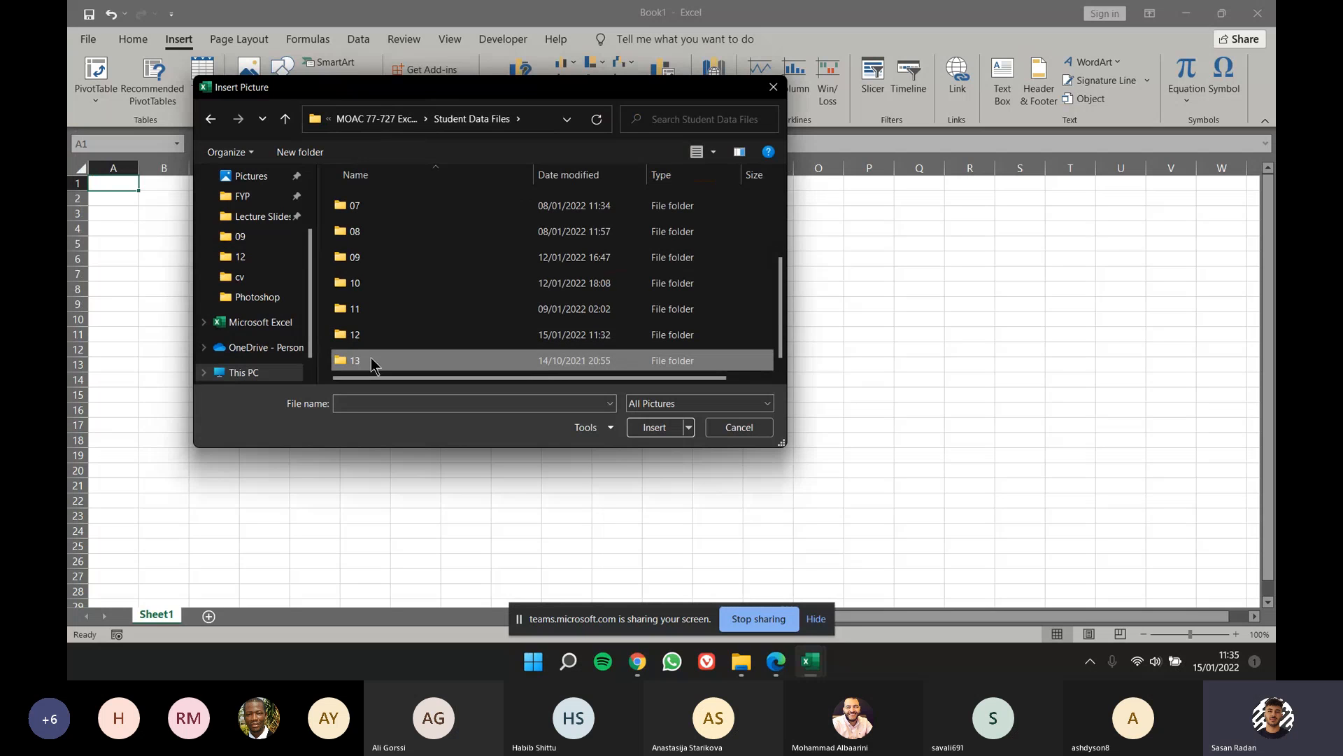
double_click(371, 358)
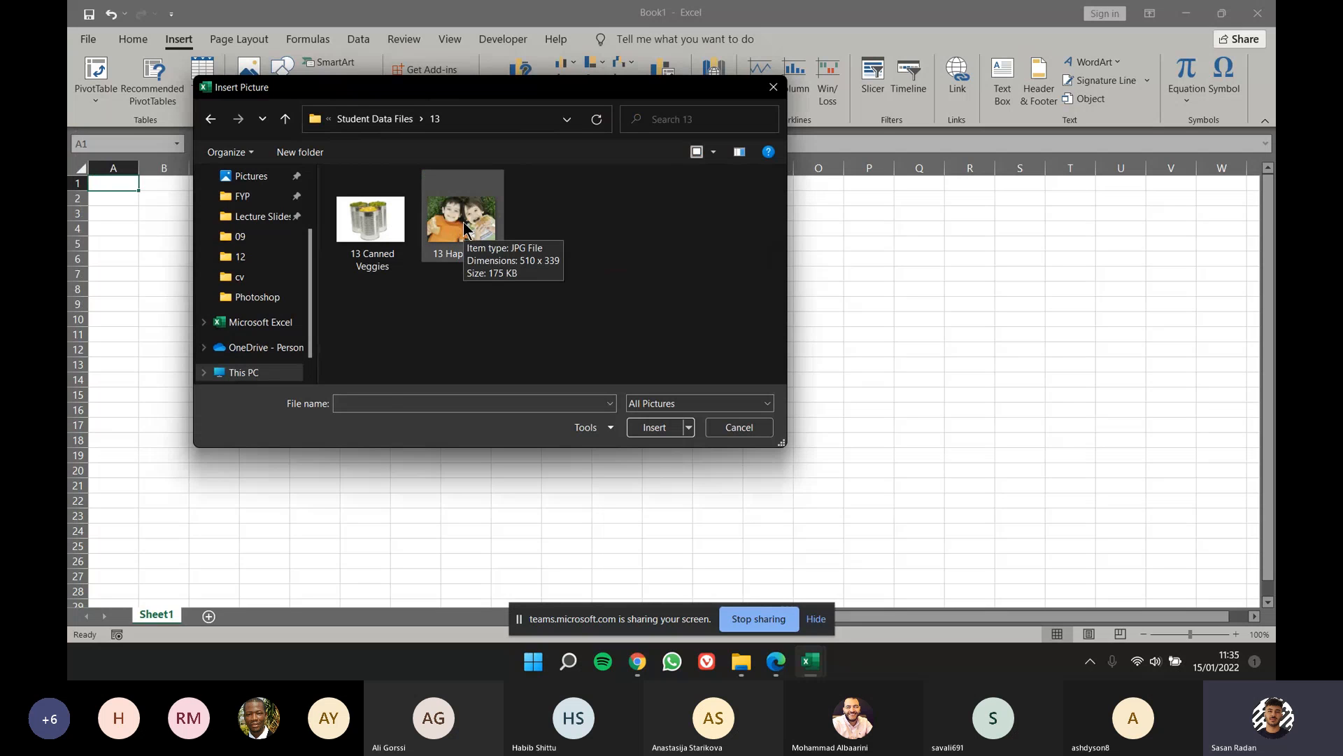
click(453, 246)
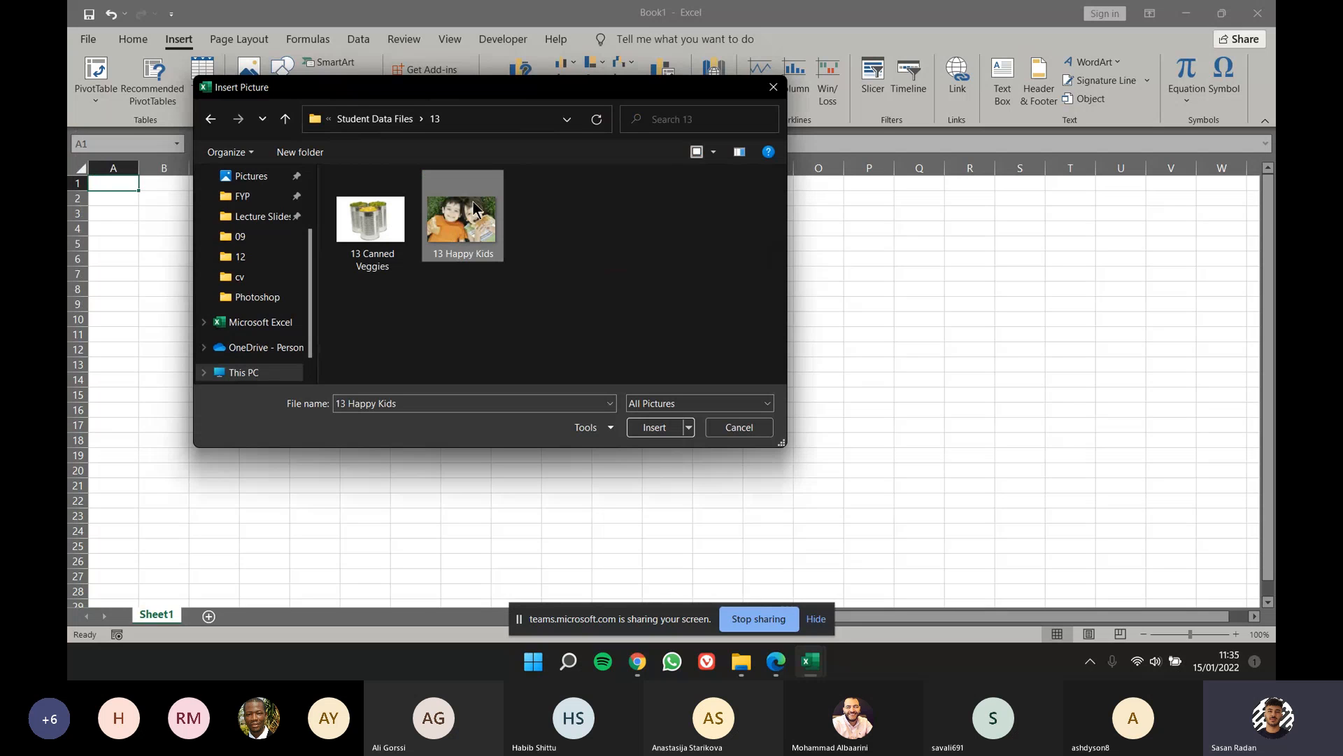
click(654, 427)
Step: Reposition the picture over the worksheet cells so its top-left corner lies in cell C5
drag(313, 302, 386, 344)
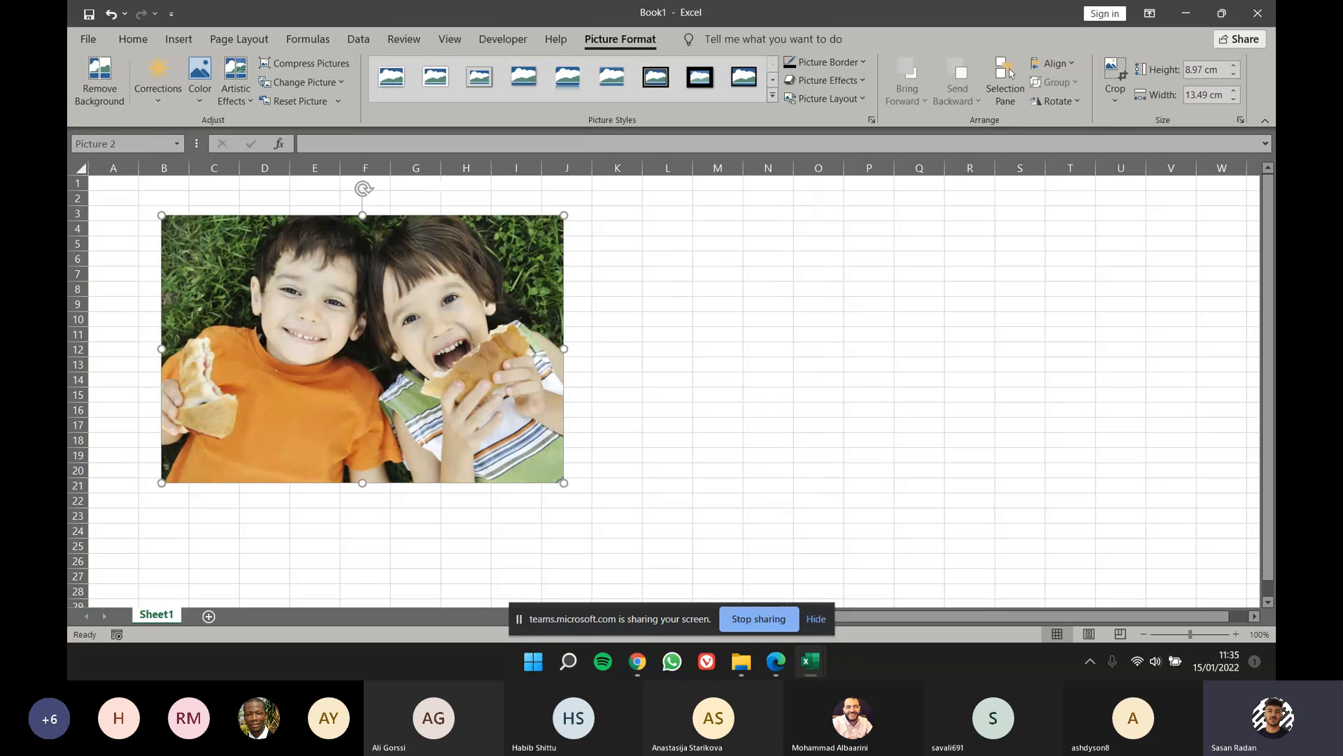
drag(252, 351, 410, 407)
click(173, 228)
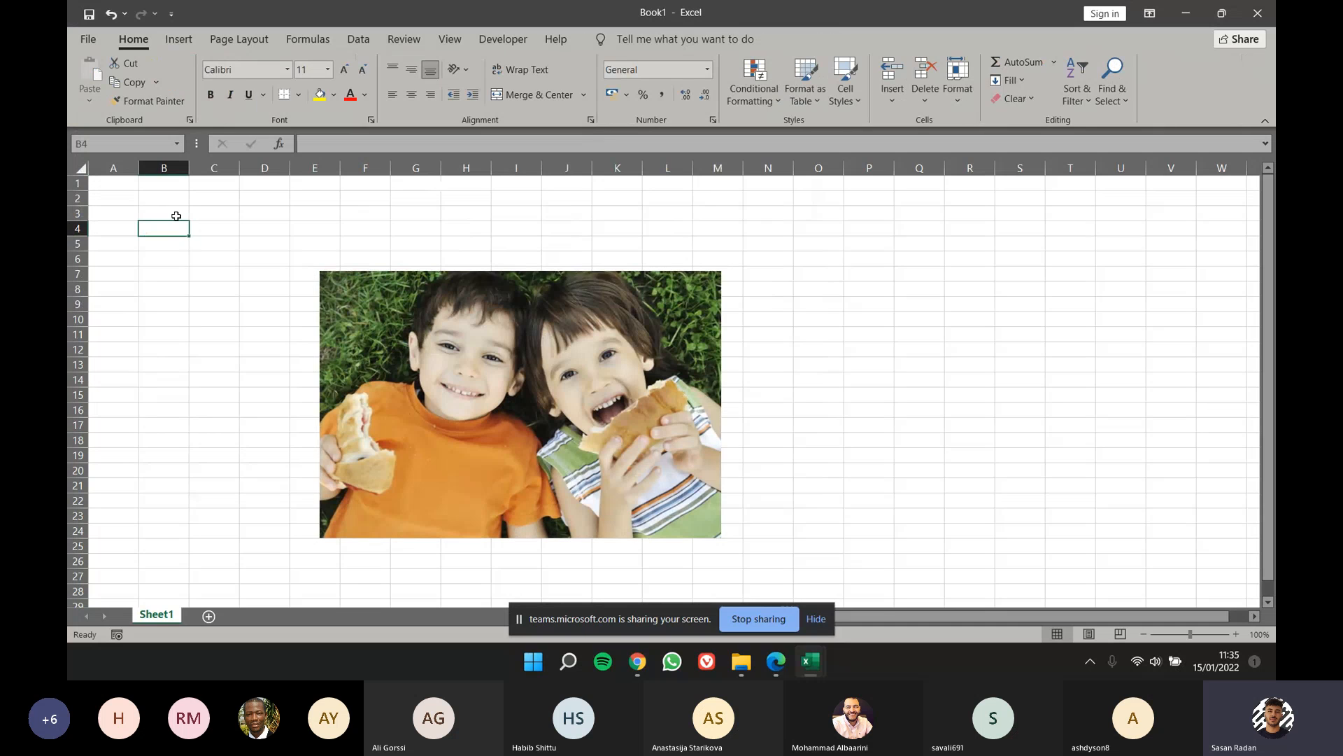
drag(507, 408, 560, 376)
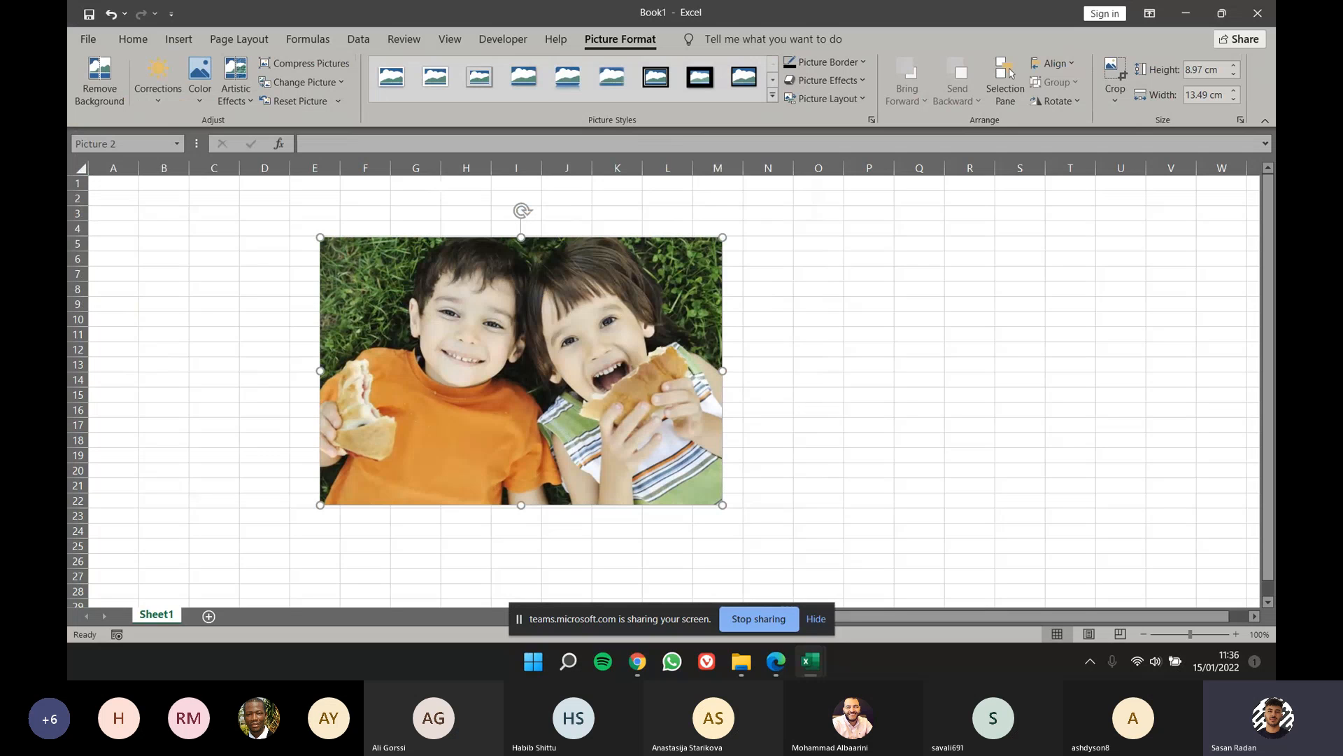
drag(445, 332, 447, 335)
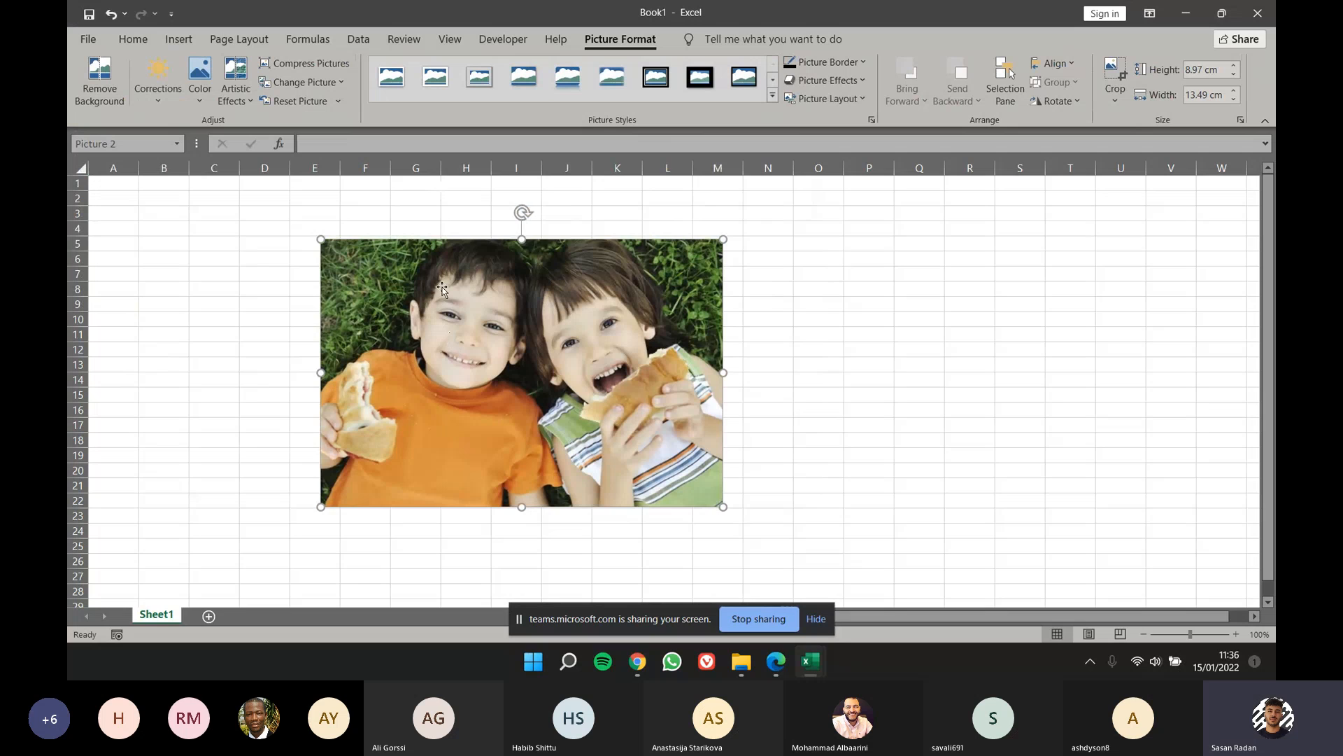
drag(451, 339, 347, 341)
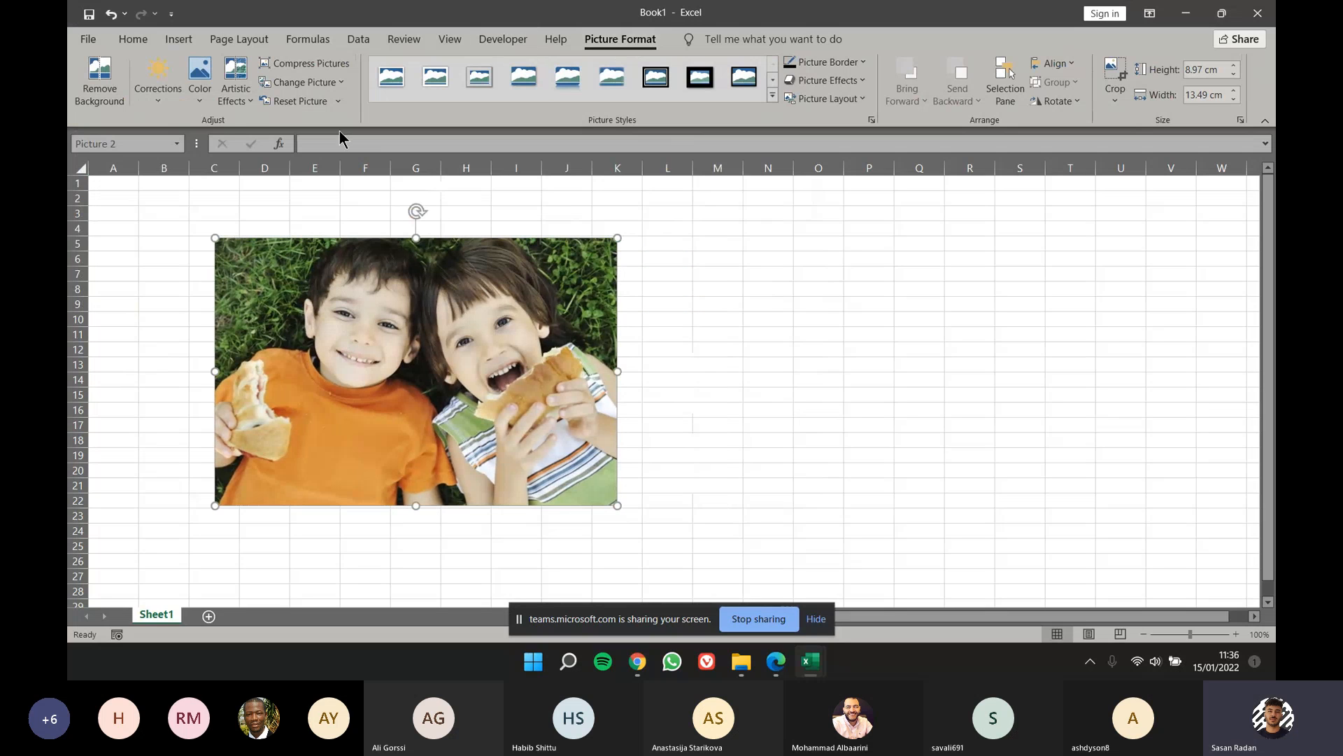
Step: Replace the picture with the file 13 Canned Veggies and move it so its top-left corner lies in cell B5
click(332, 83)
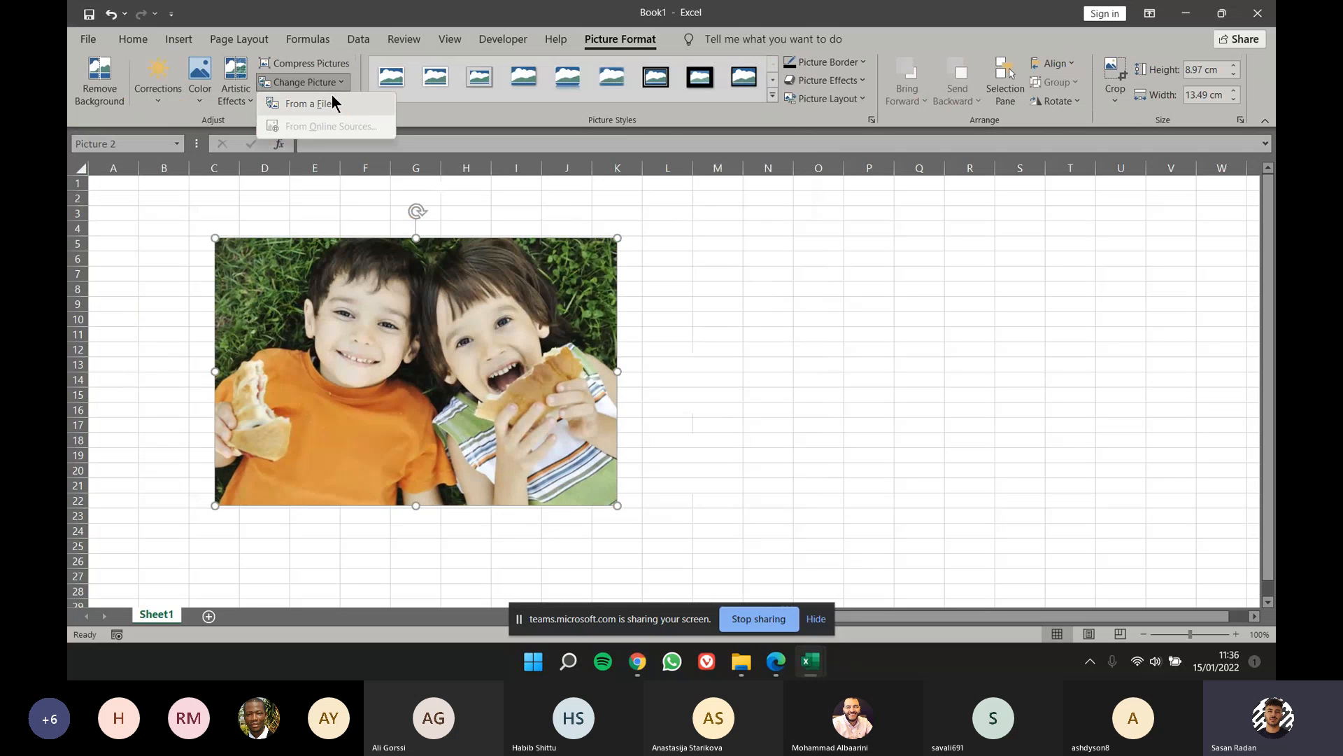
click(333, 102)
click(365, 214)
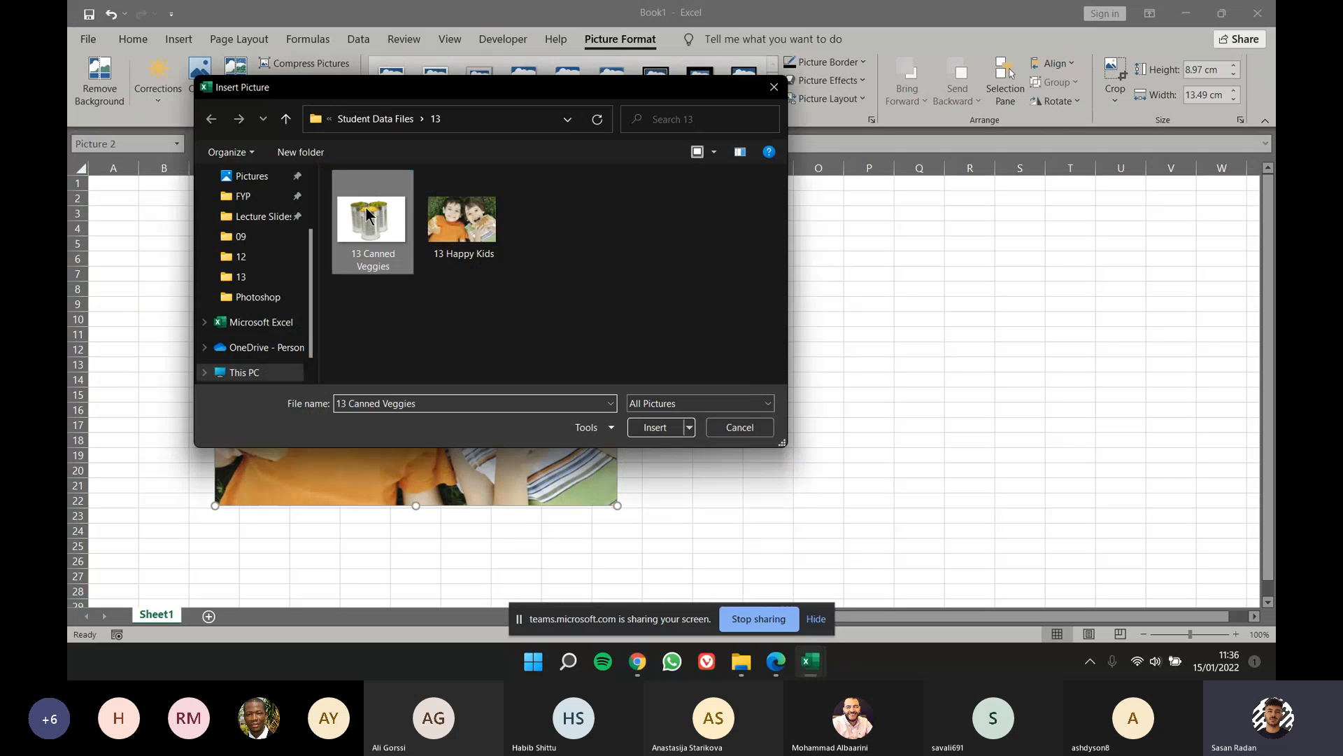
double_click(366, 214)
click(665, 379)
click(513, 394)
click(597, 333)
drag(506, 354, 503, 355)
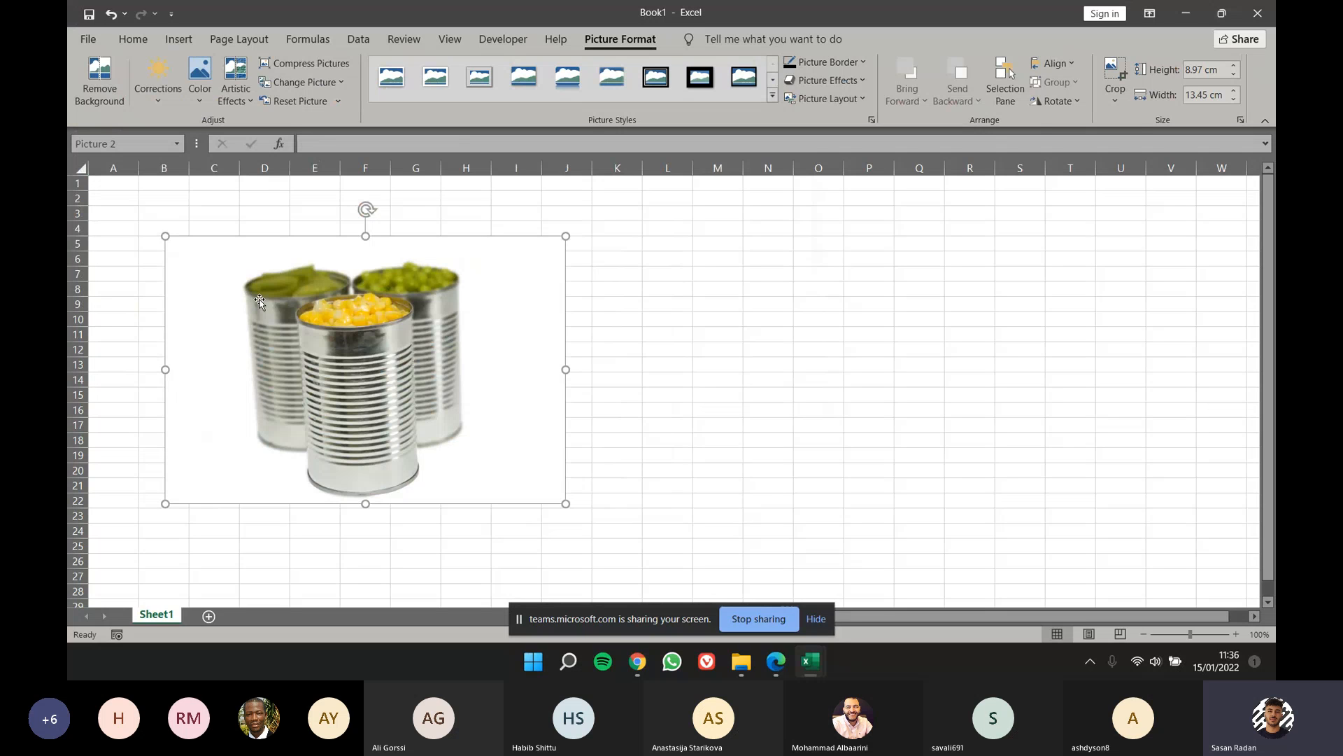
Step: Change the canned vegetables picture to the file 13 Happy Kids
right_click(367, 325)
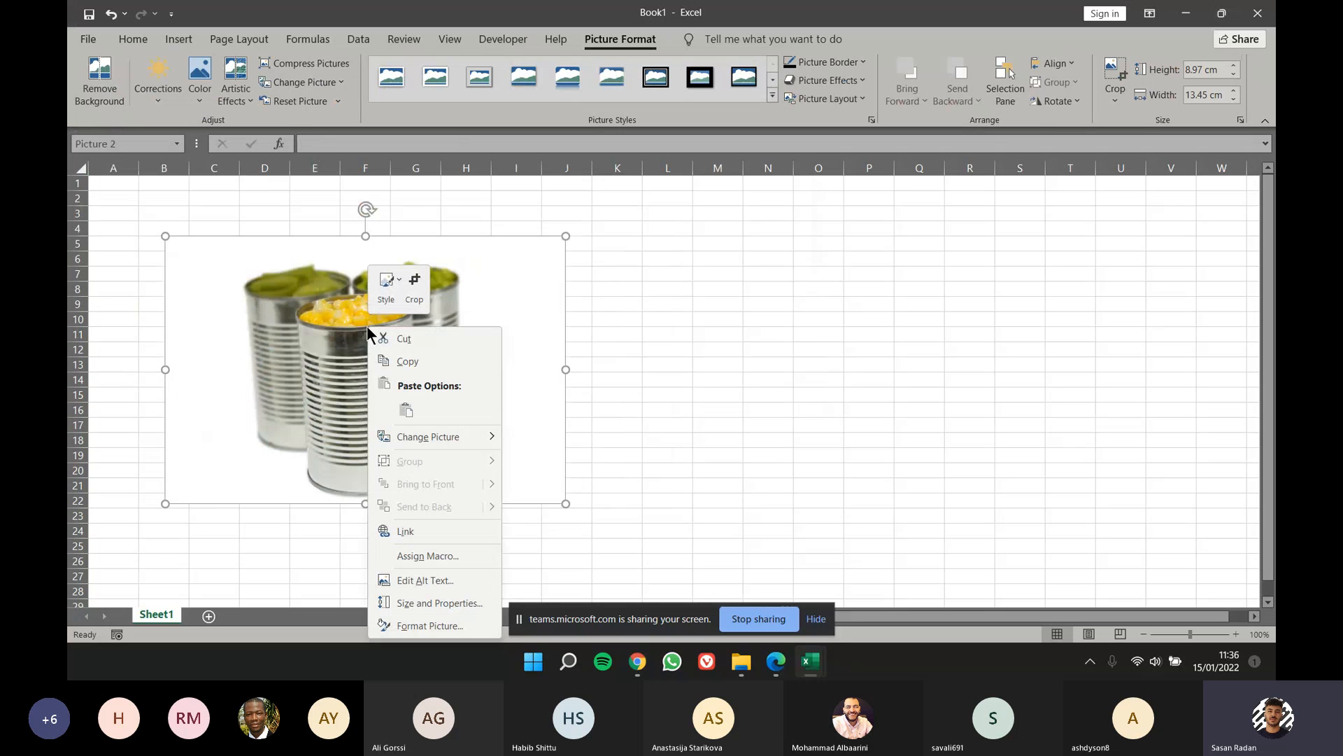
click(324, 350)
click(307, 81)
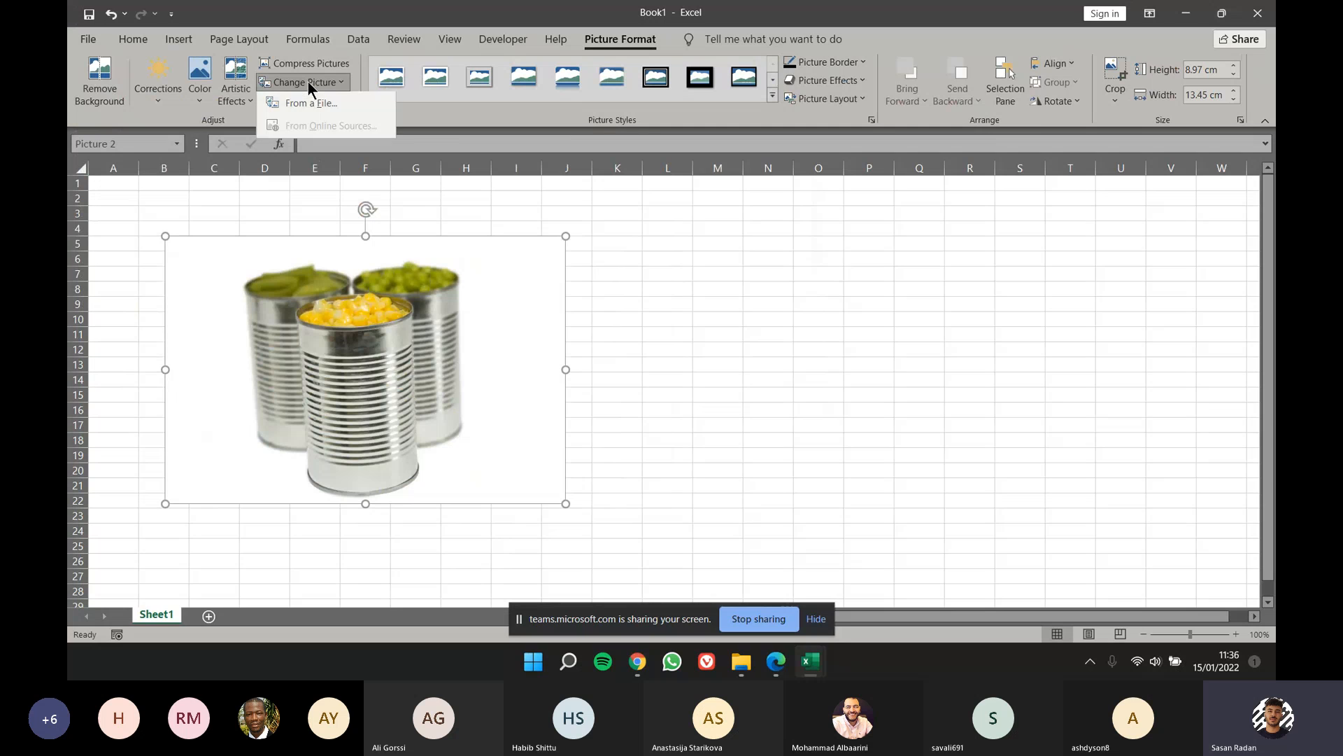
right_click(379, 312)
click(374, 312)
right_click(393, 291)
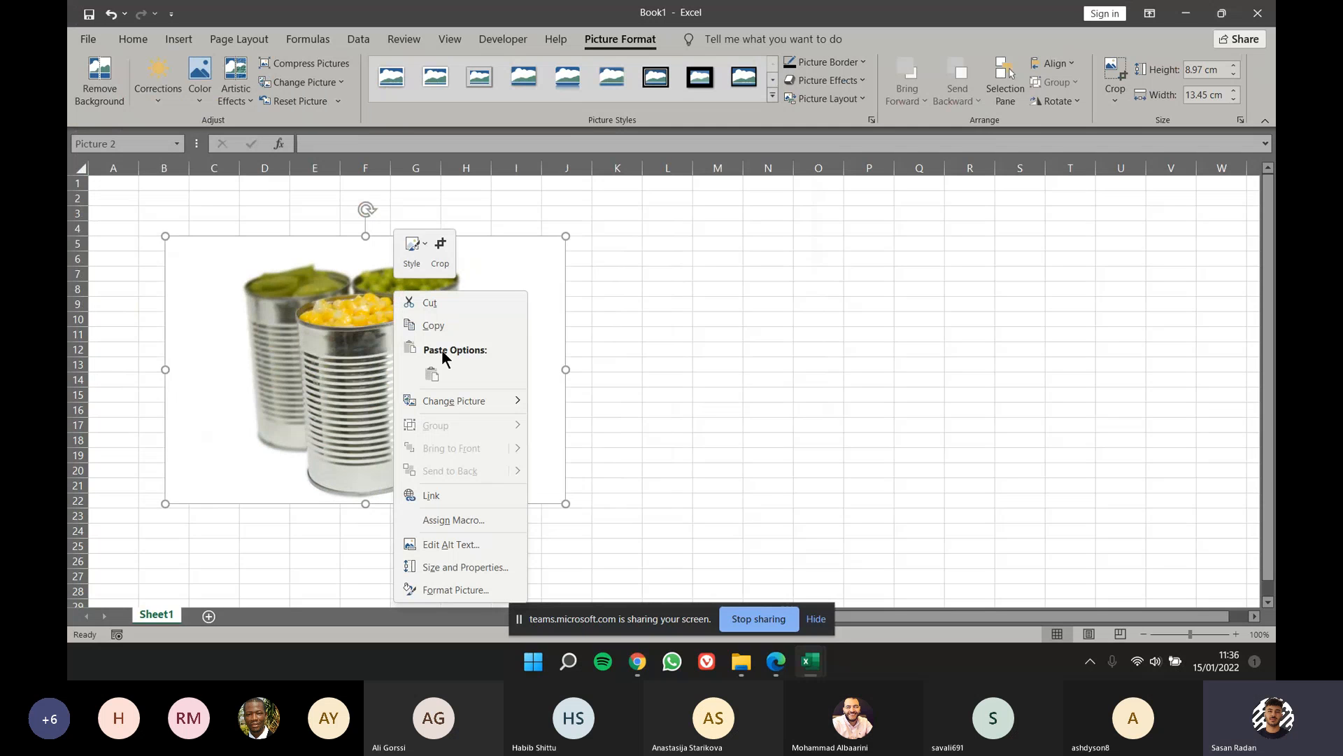
mouse_move(472, 402)
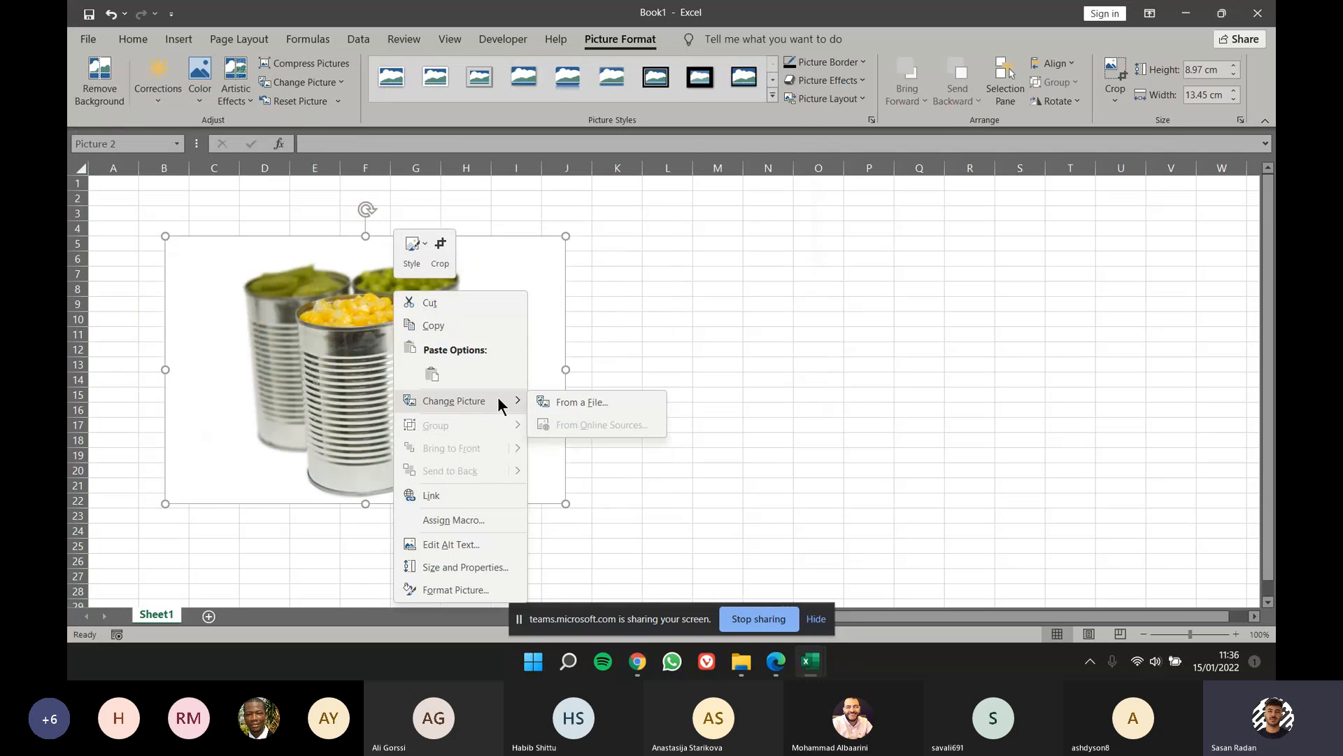
click(537, 404)
double_click(474, 232)
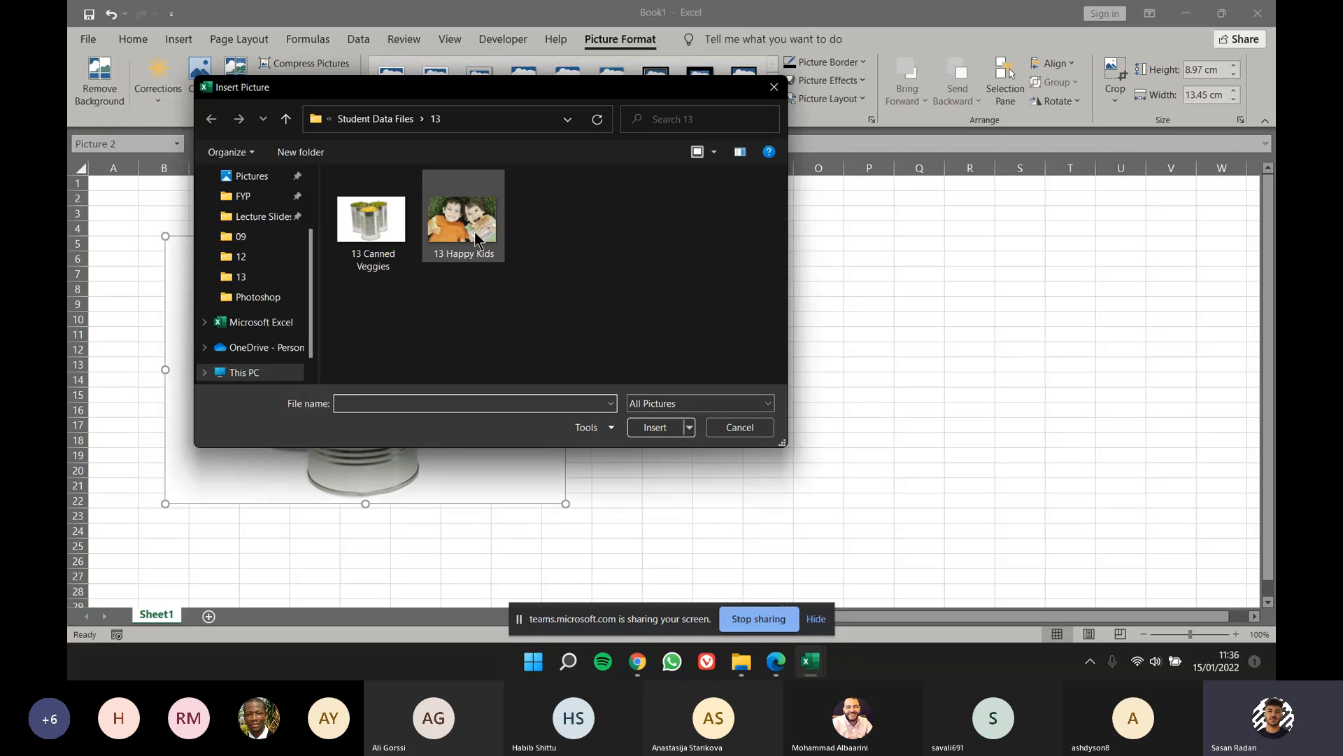
Step: Move the picture over to column J, undo that move, and place its top-left corner at cell B3
drag(380, 408, 766, 450)
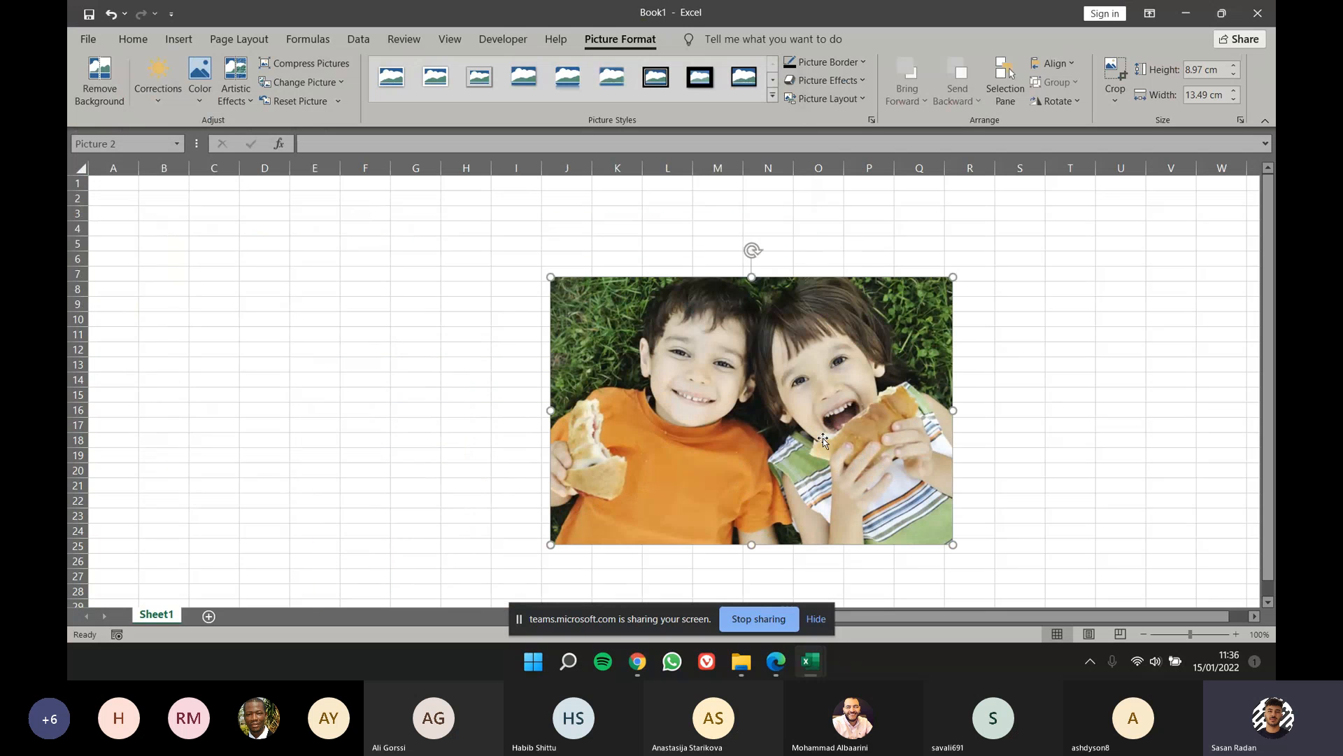
key(ctrl+z)
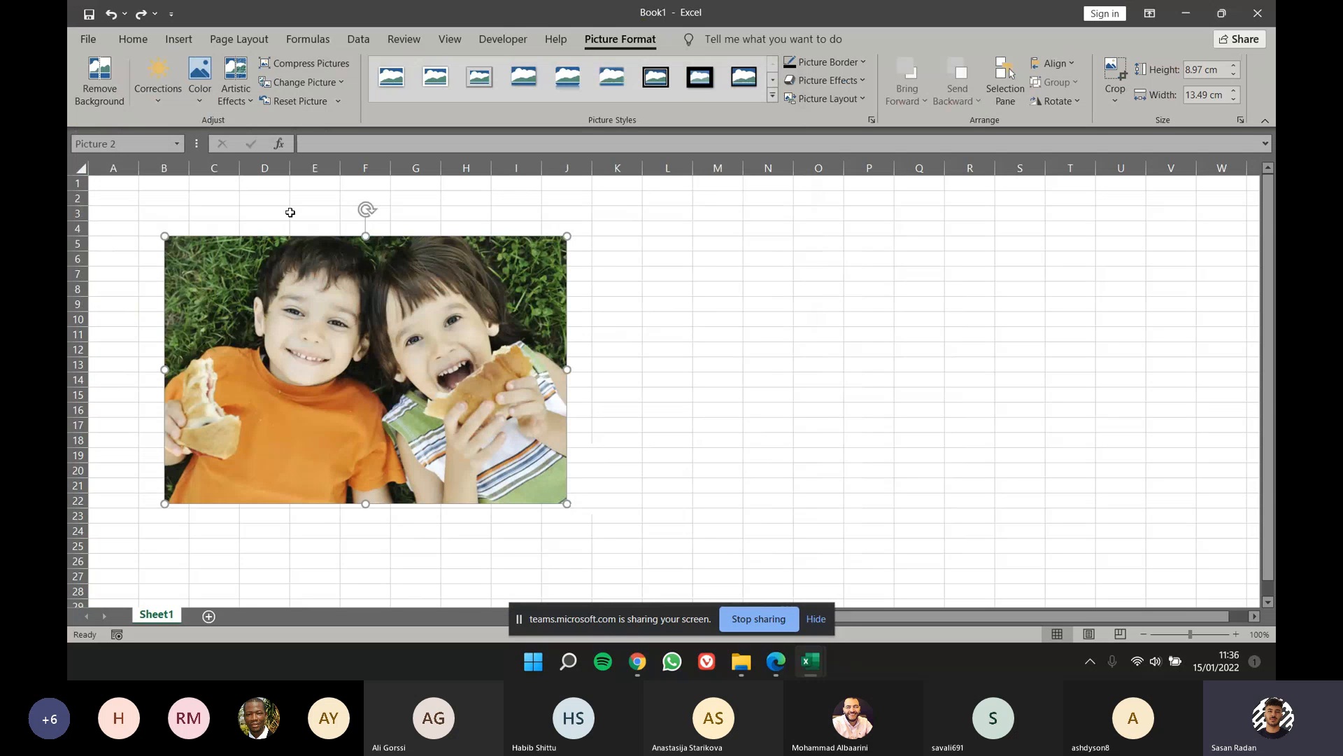
click(179, 42)
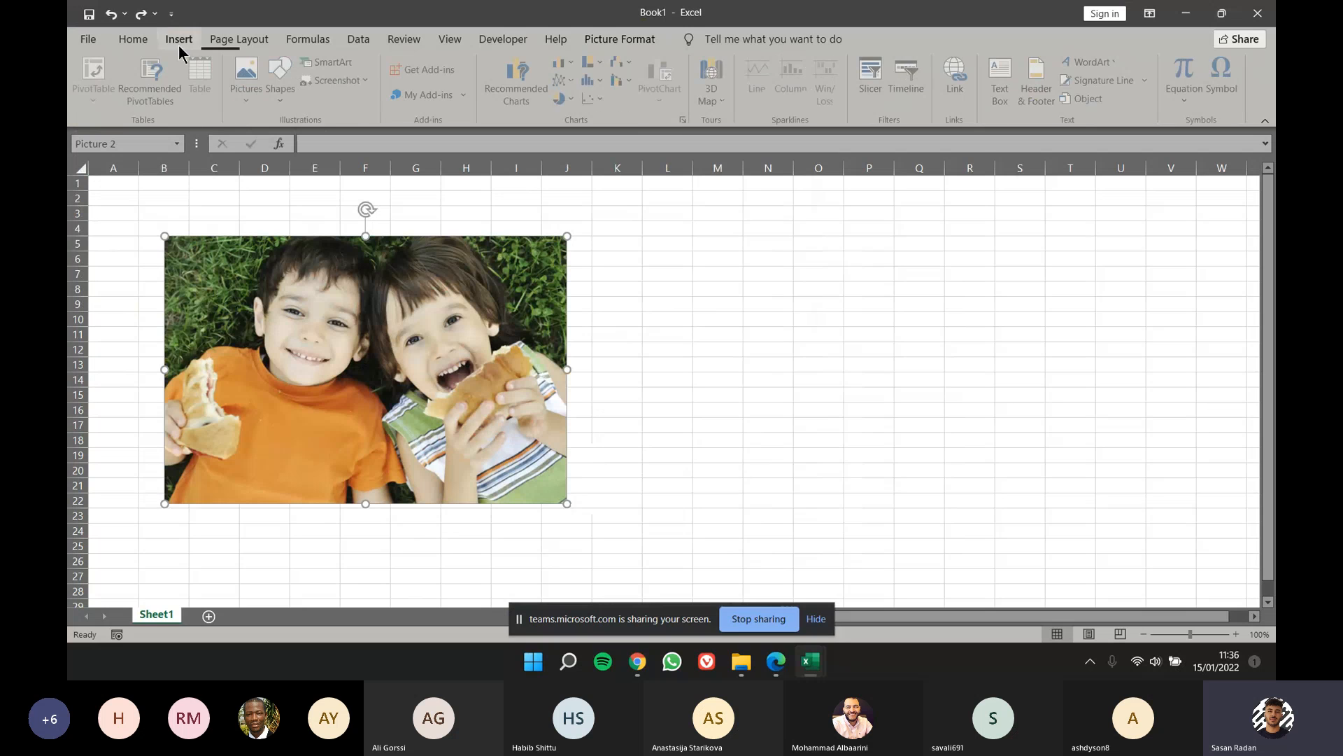
click(257, 105)
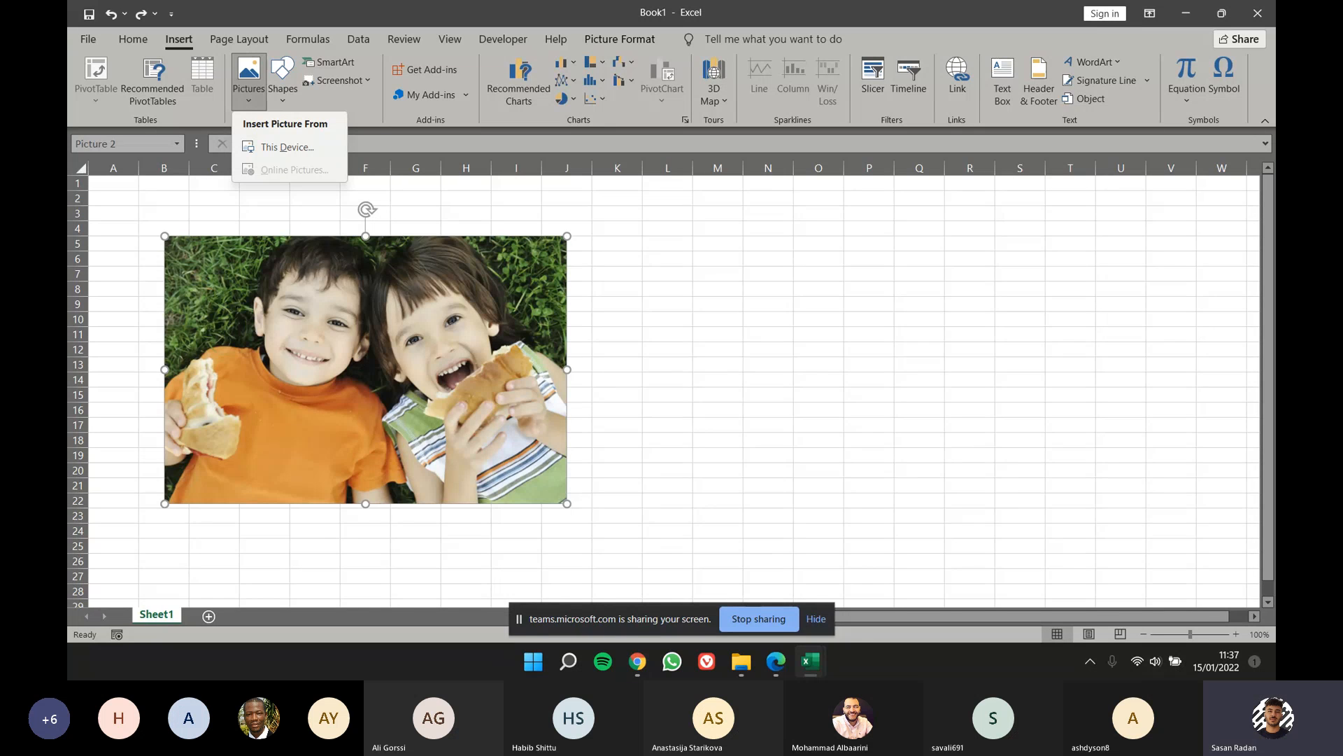
click(615, 320)
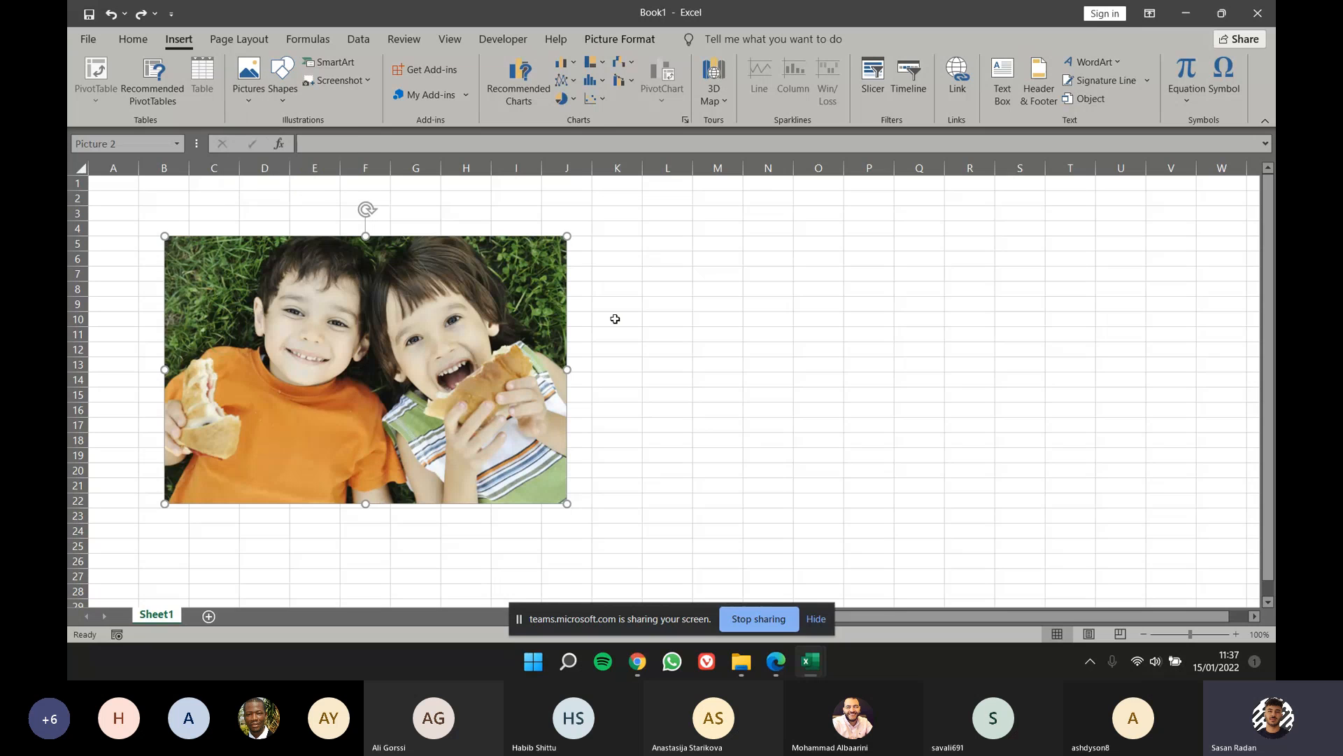
drag(474, 331, 449, 301)
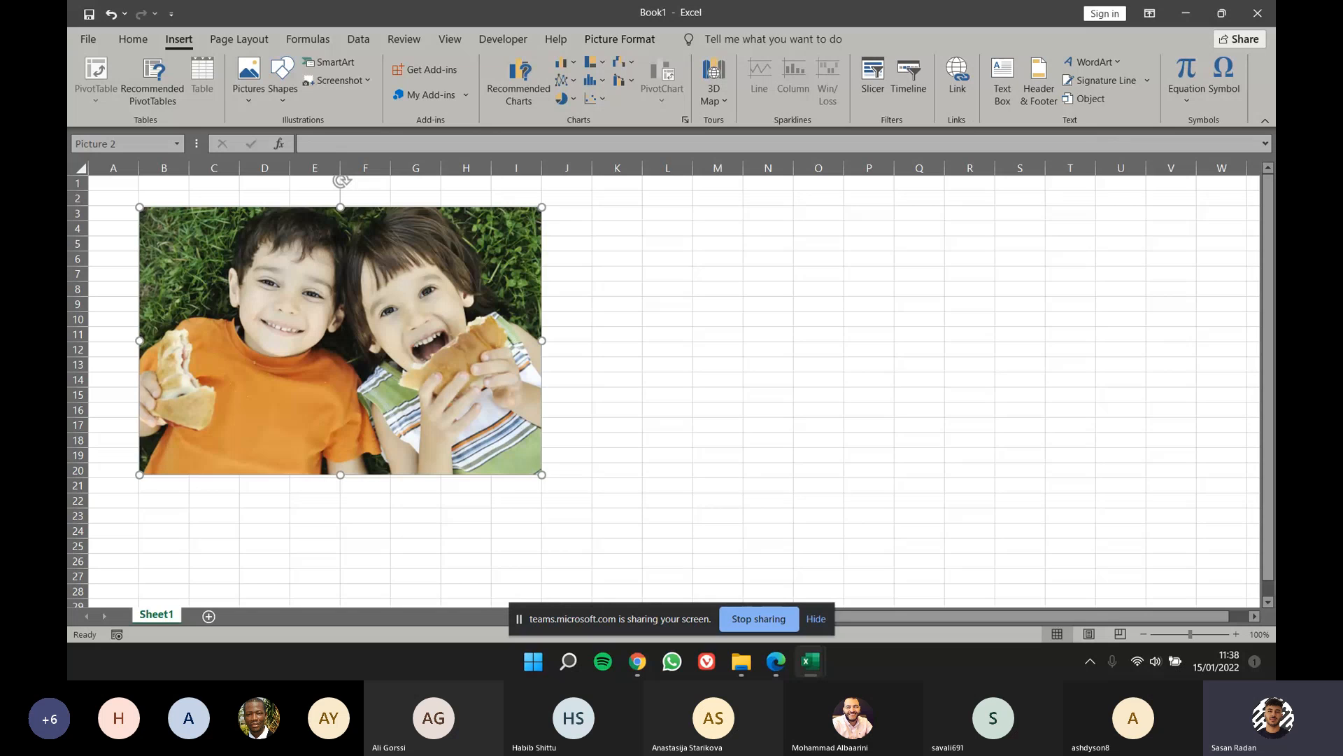
Step: Draw a left block arrow about 4 cm high and 6 cm wide beside the picture, and shift it up to row 6
click(287, 94)
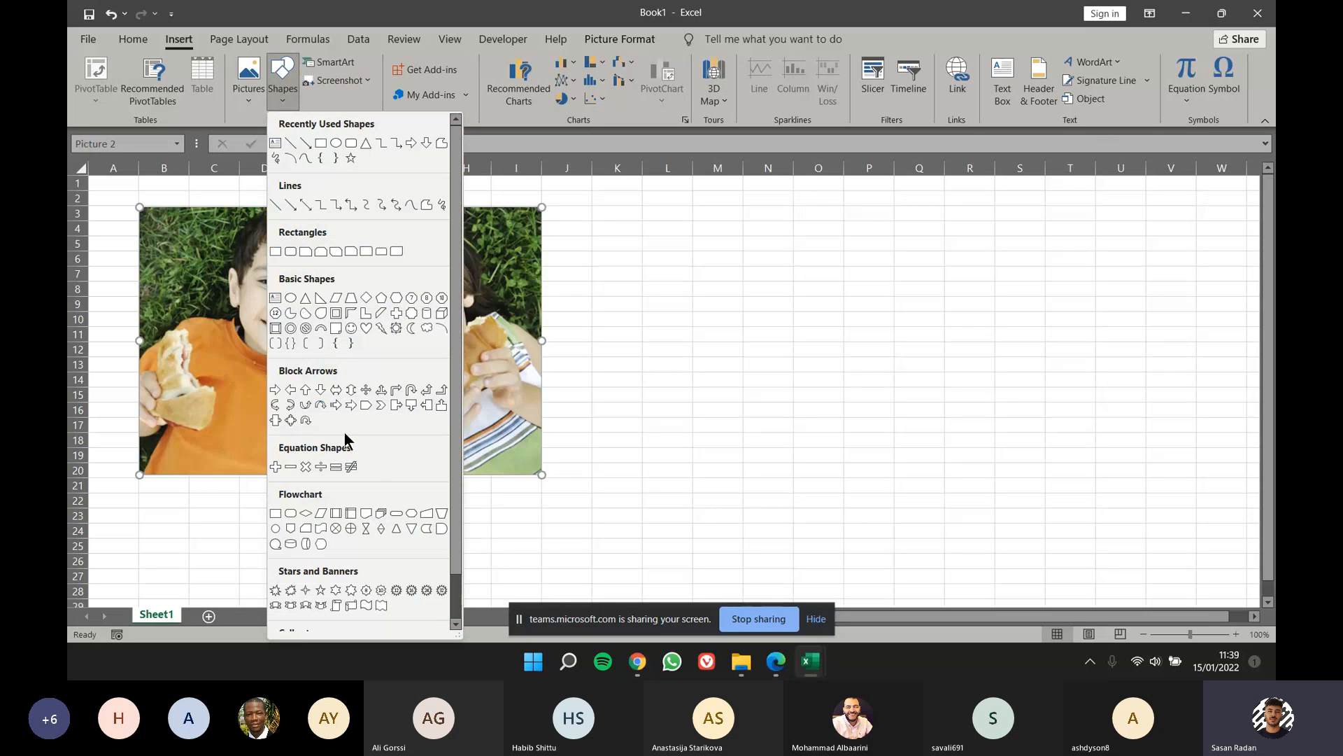
click(294, 391)
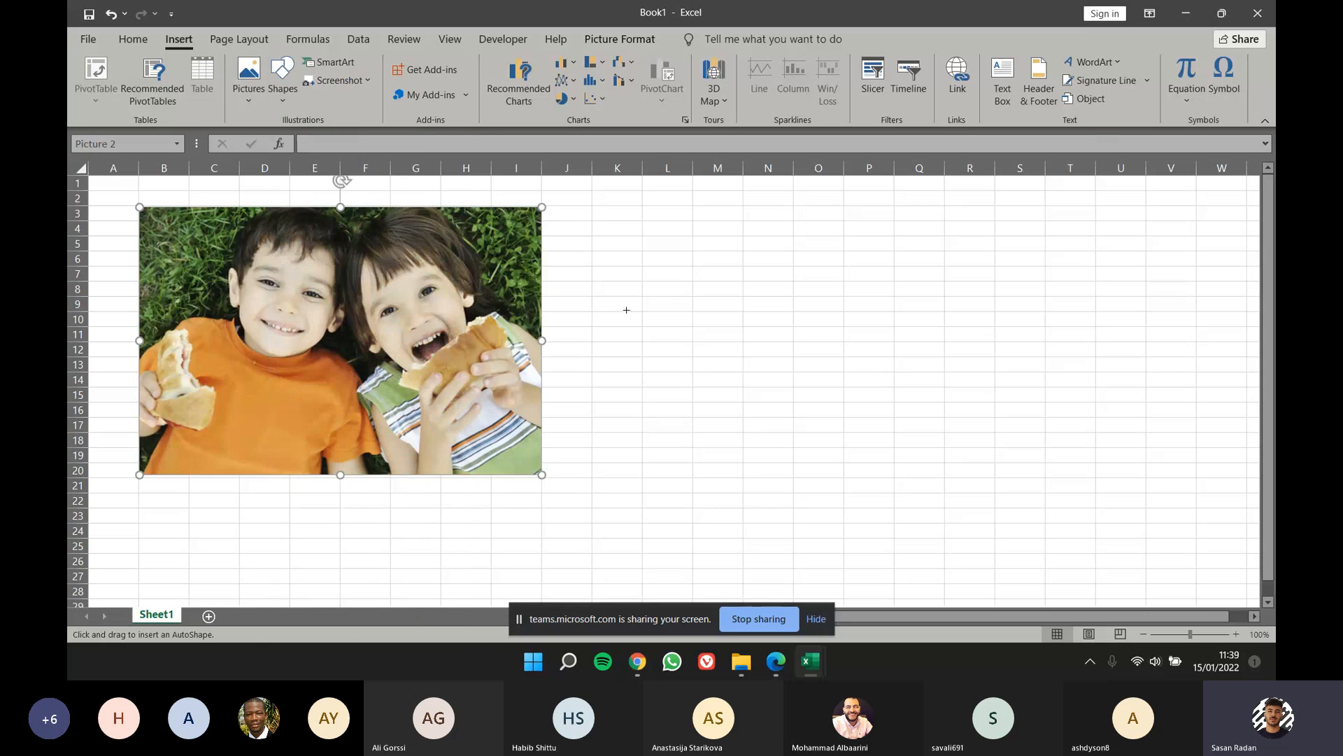
mouse_move(593, 286)
mouse_down()
mouse_move(777, 372)
mouse_move(772, 407)
mouse_up()
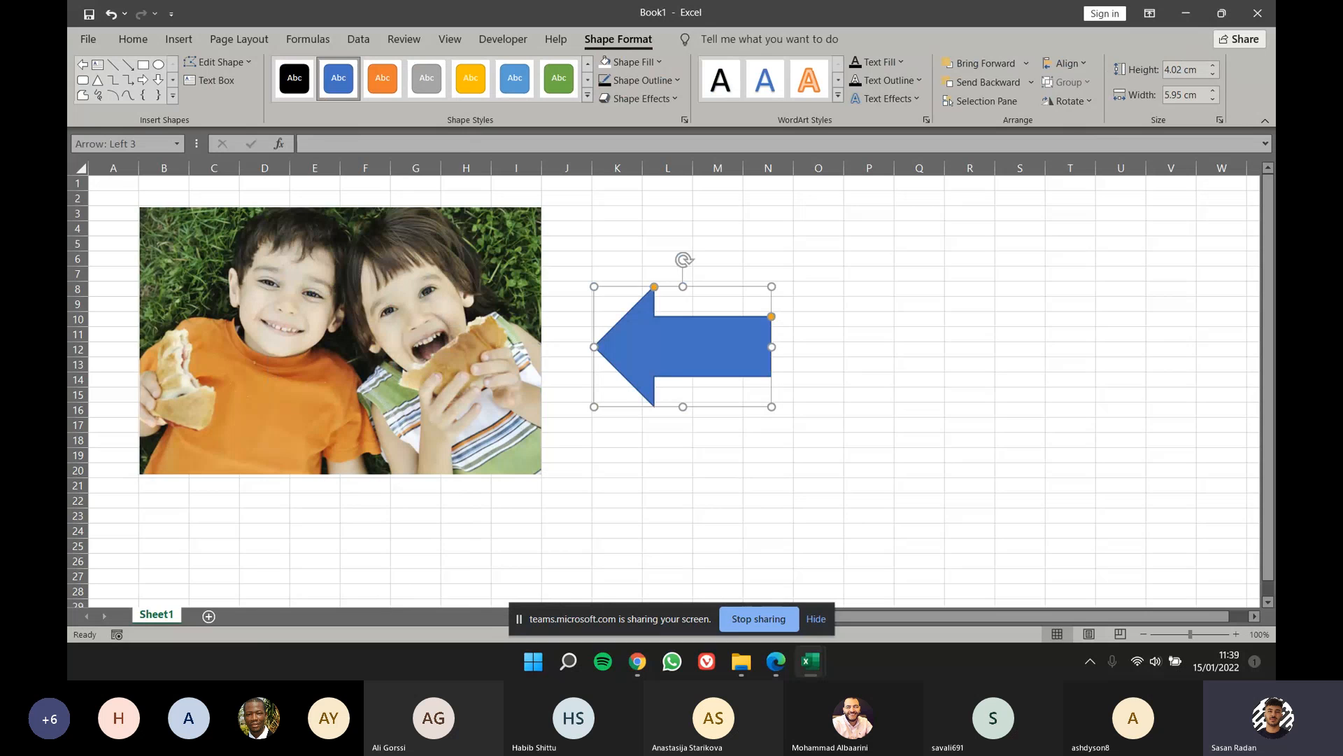
click(406, 270)
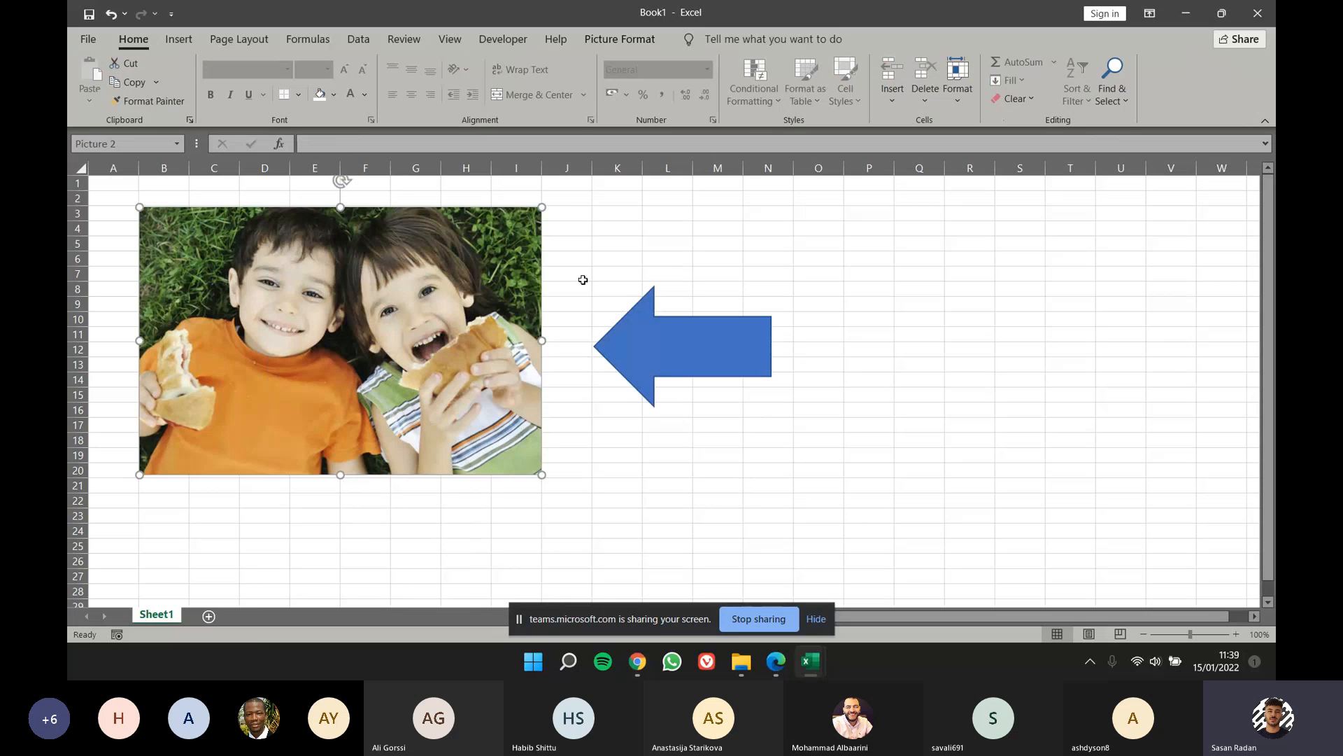
drag(588, 213, 778, 285)
click(815, 275)
mouse_move(726, 337)
mouse_down()
mouse_move(720, 350)
mouse_move(789, 298)
mouse_move(934, 333)
mouse_move(721, 274)
mouse_move(708, 320)
mouse_up()
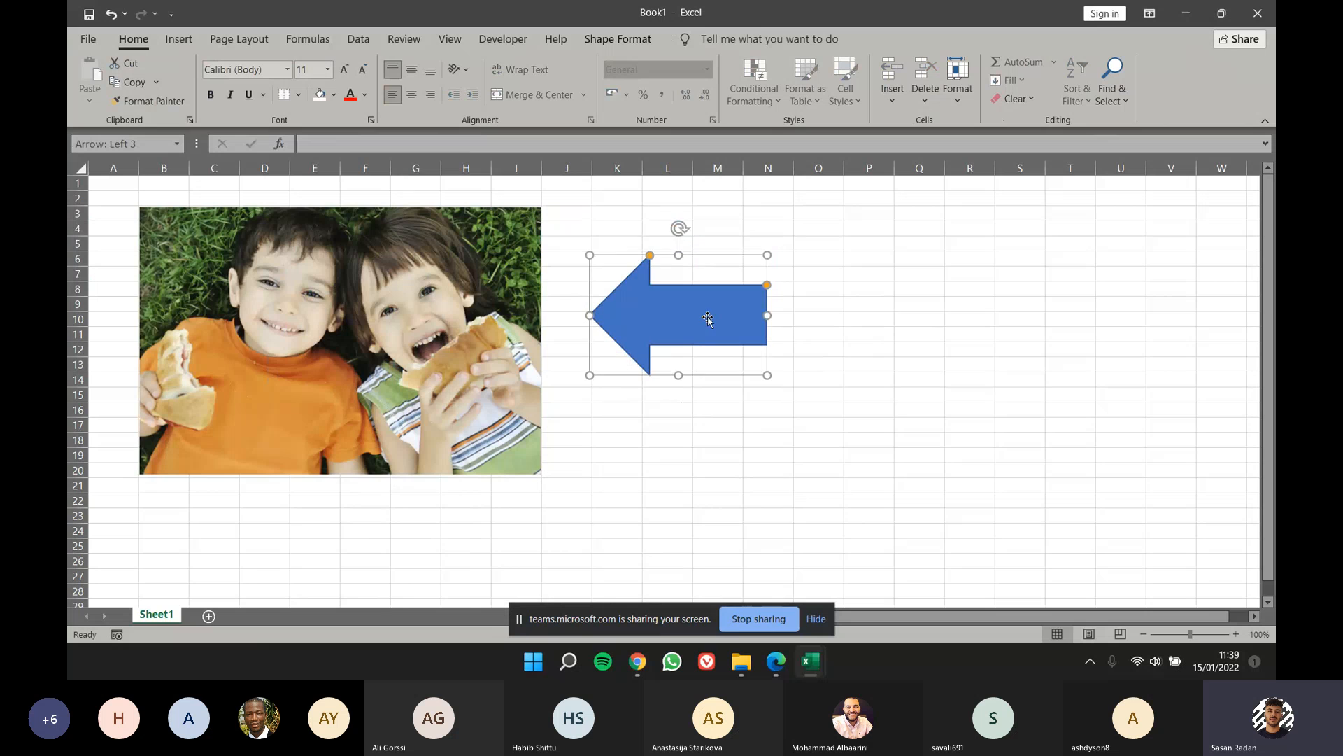
Step: Move the picture down so it starts at row 4, and delete the left arrow beside it
drag(493, 308, 445, 302)
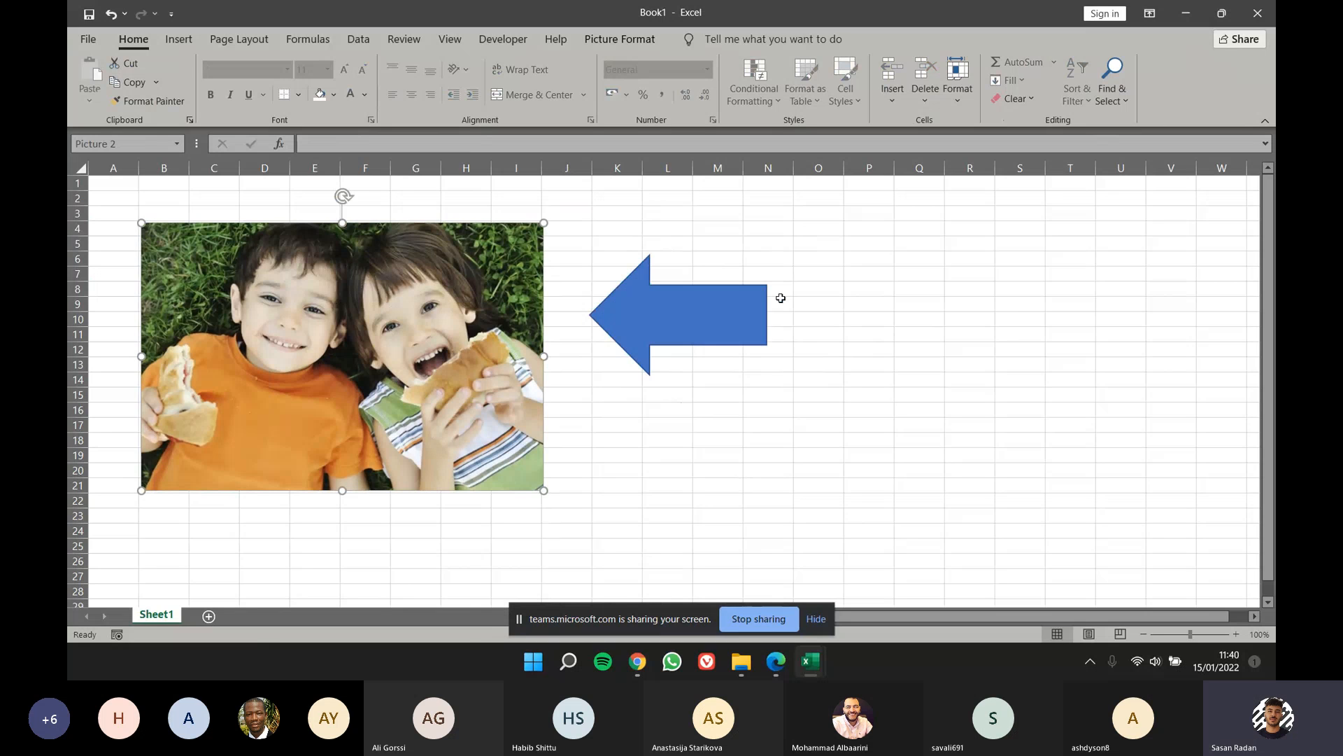
click(749, 309)
key(Delete)
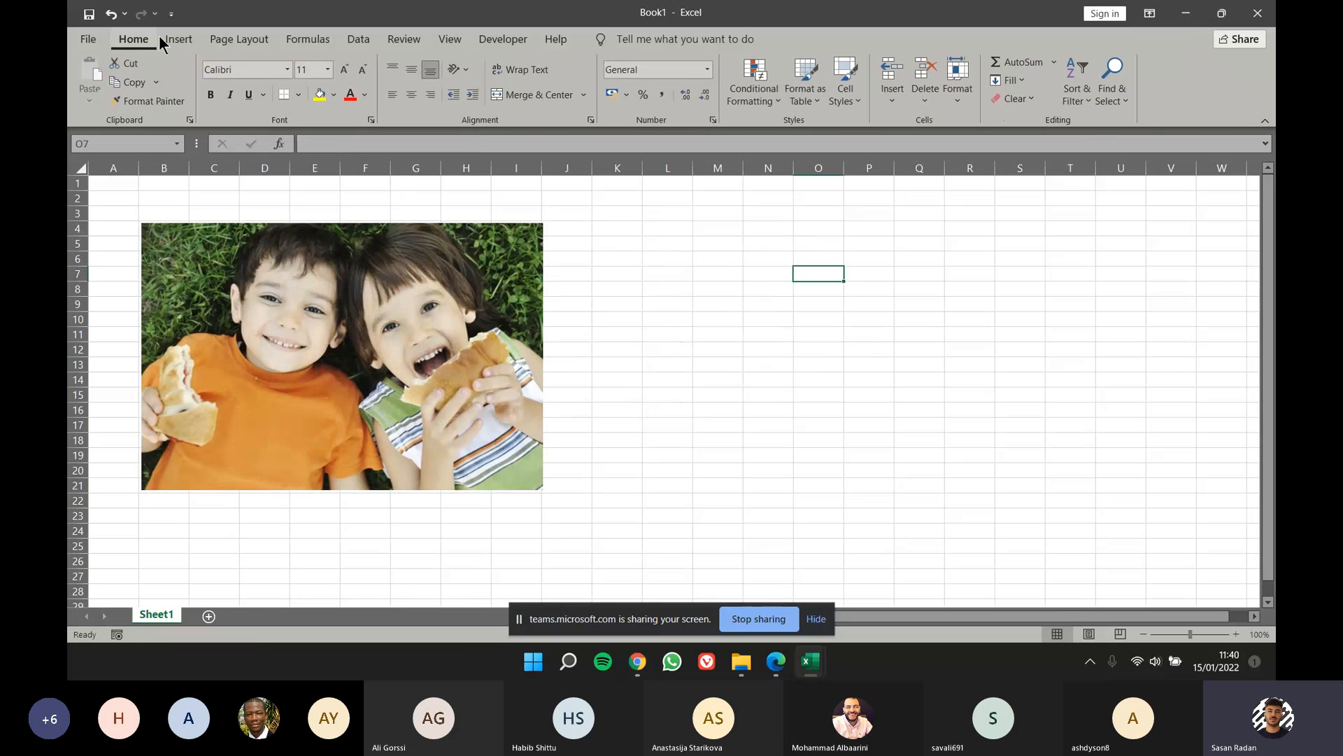
Step: Draw a hexagon about 7.6 cm high and 8.4 cm wide beside the picture, starting around cell K6
click(168, 37)
click(283, 77)
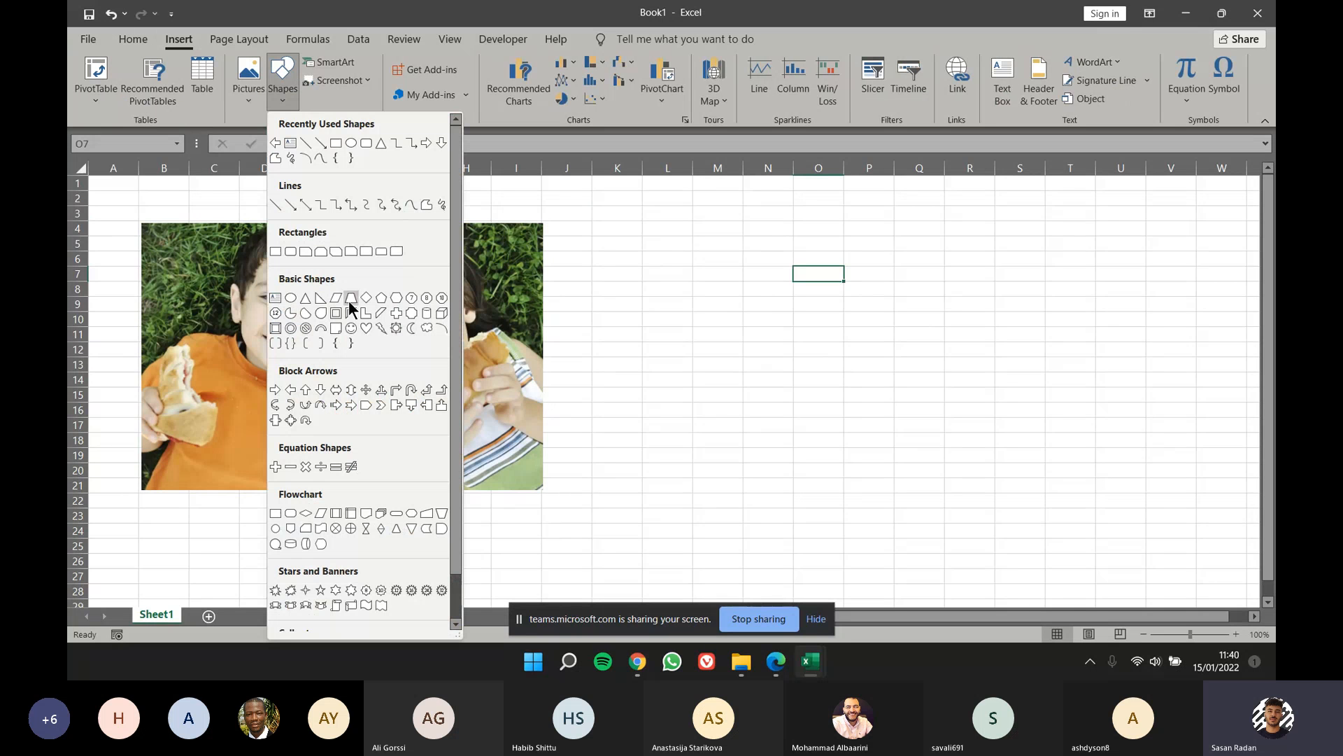
click(397, 301)
drag(631, 253, 879, 481)
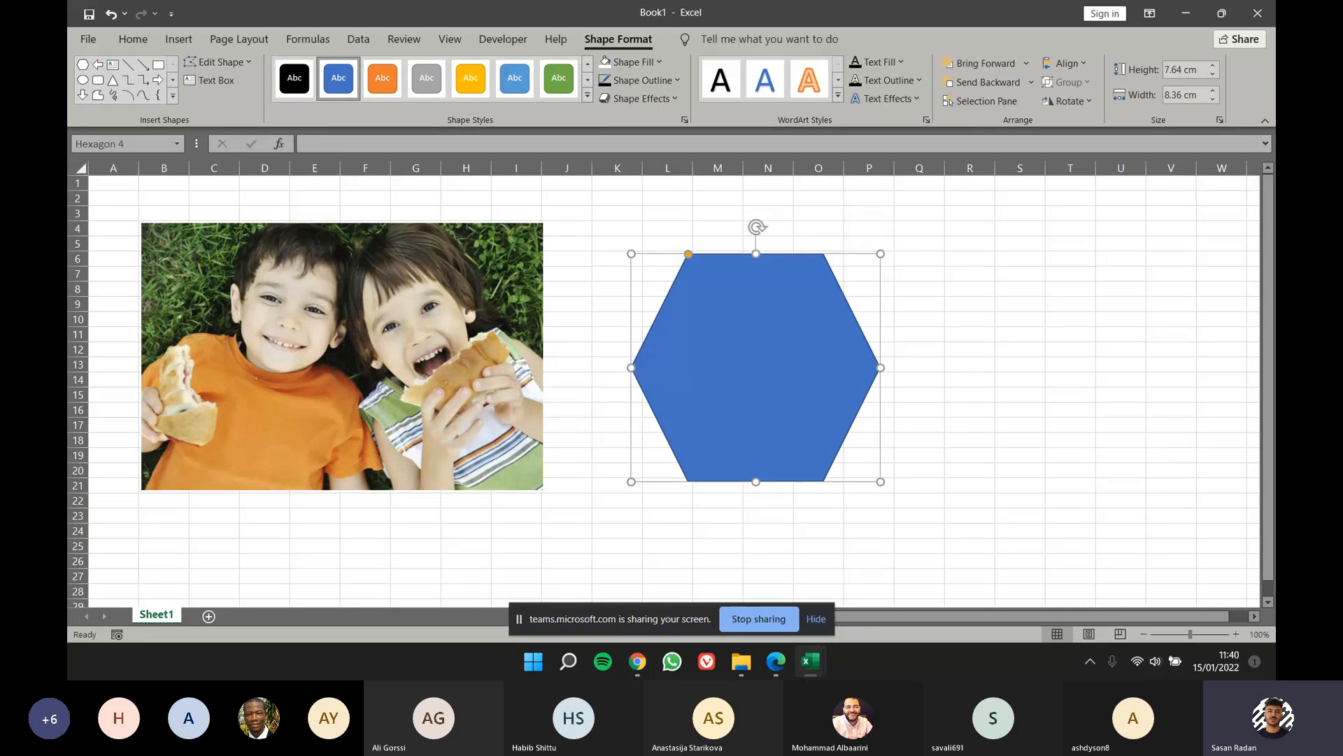
Step: Draw a horizontal straight line about 12.5 cm long above the hexagon, and move the hexagon over to columns Q to V
click(128, 65)
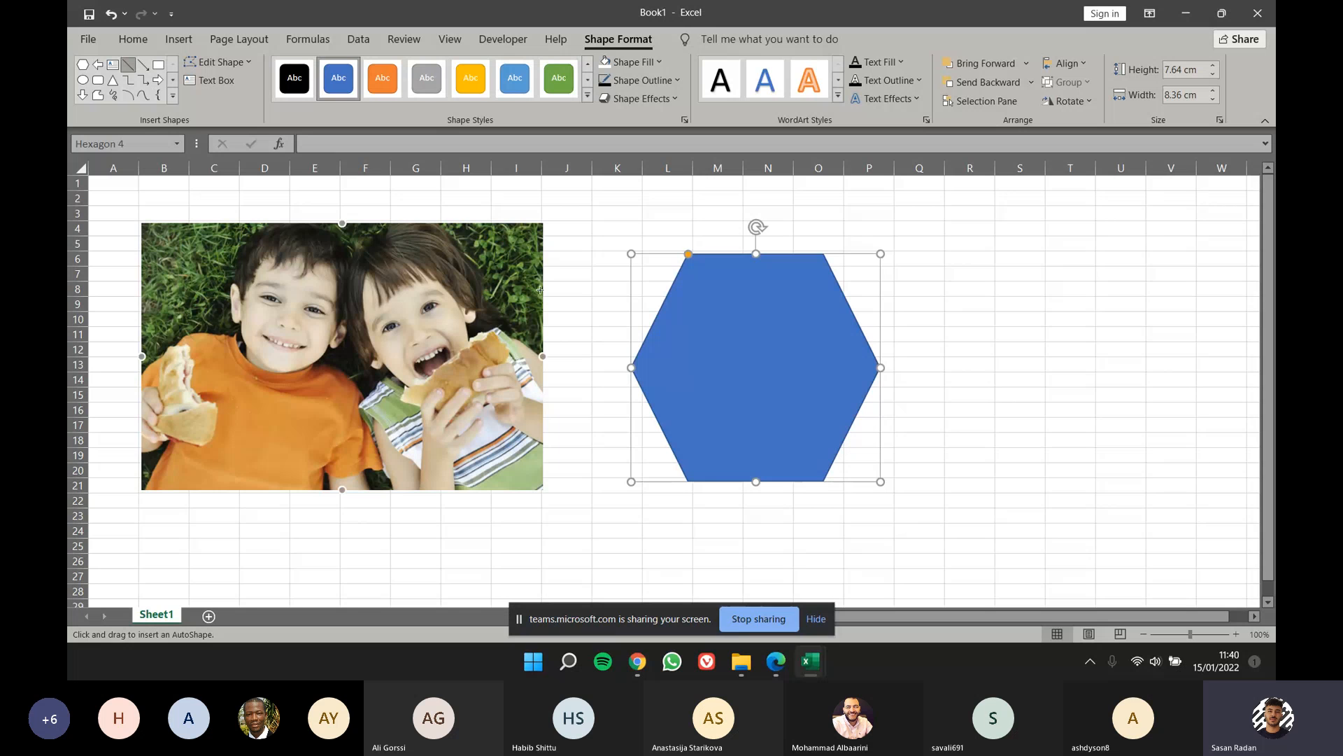
drag(620, 216, 991, 217)
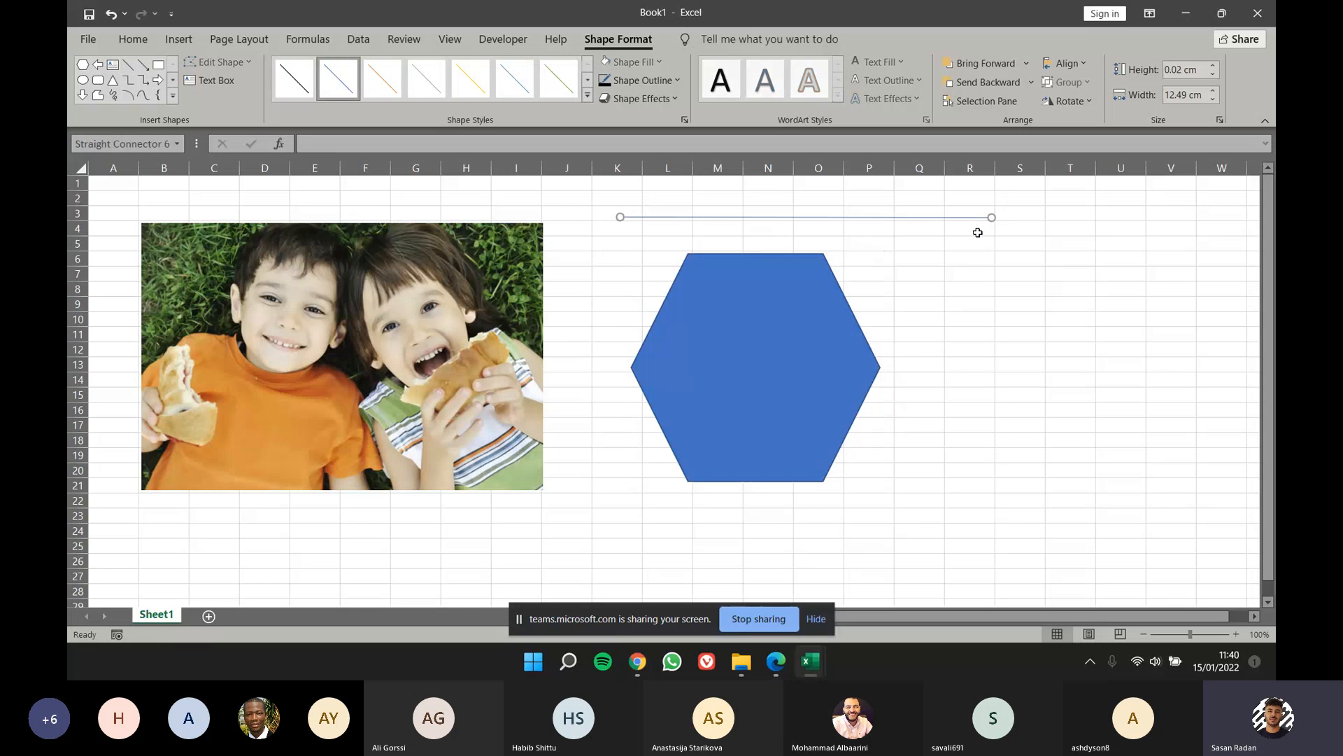
click(175, 96)
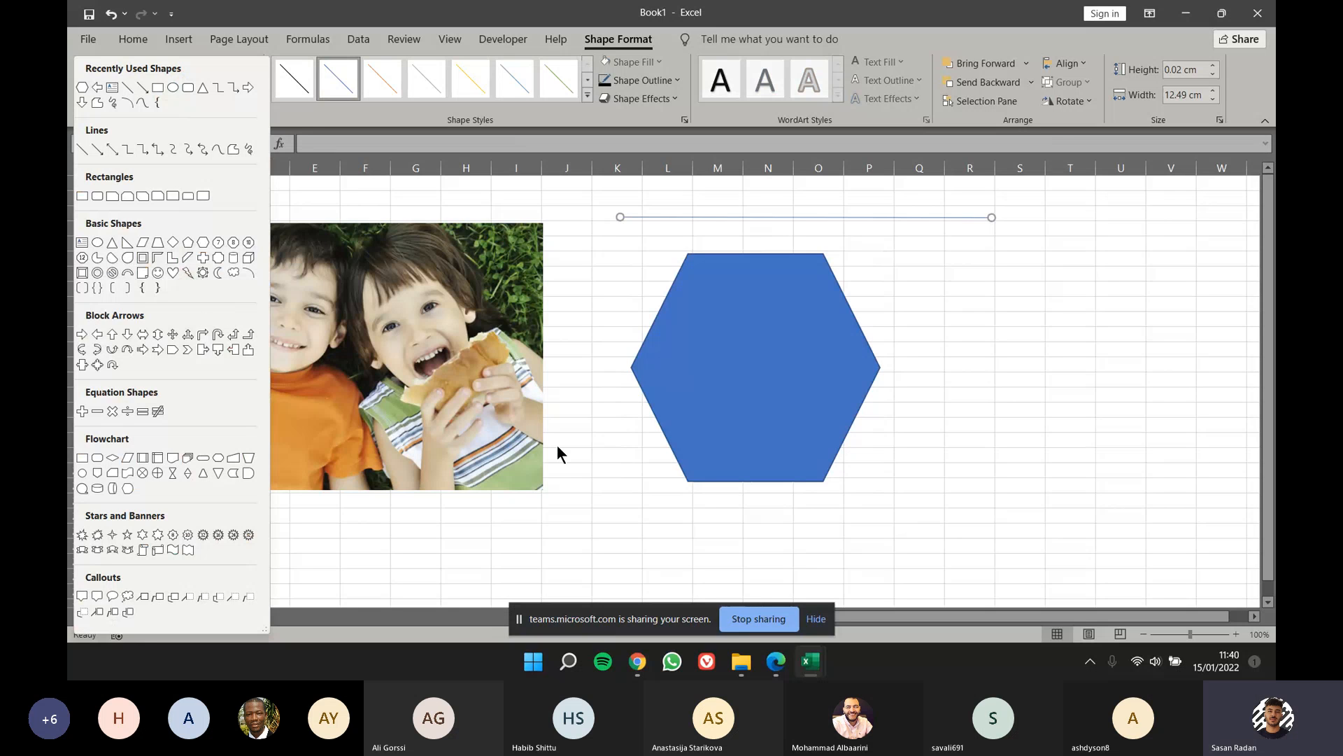
click(711, 358)
drag(797, 357, 1095, 355)
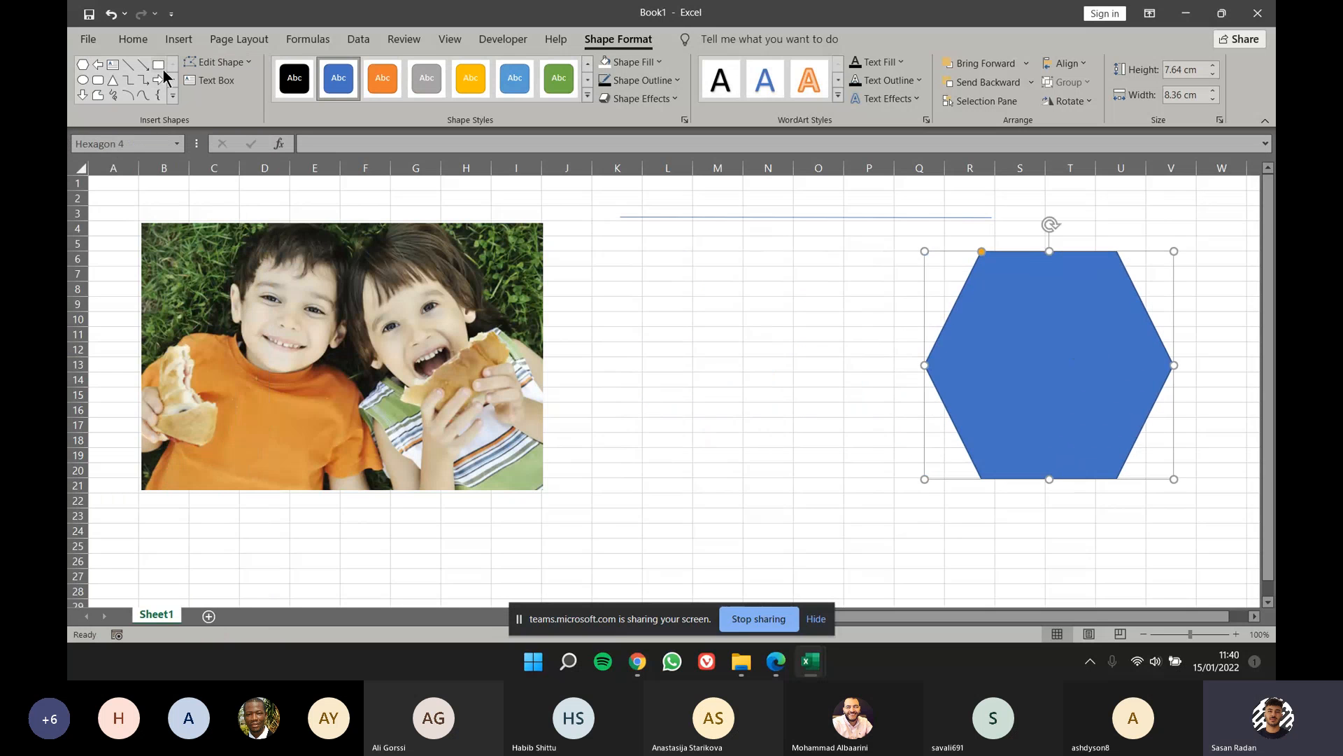
Step: Draw a left block arrow about 4.9 cm high and 10.6 cm wide, and position it between the picture and the hexagon
click(172, 96)
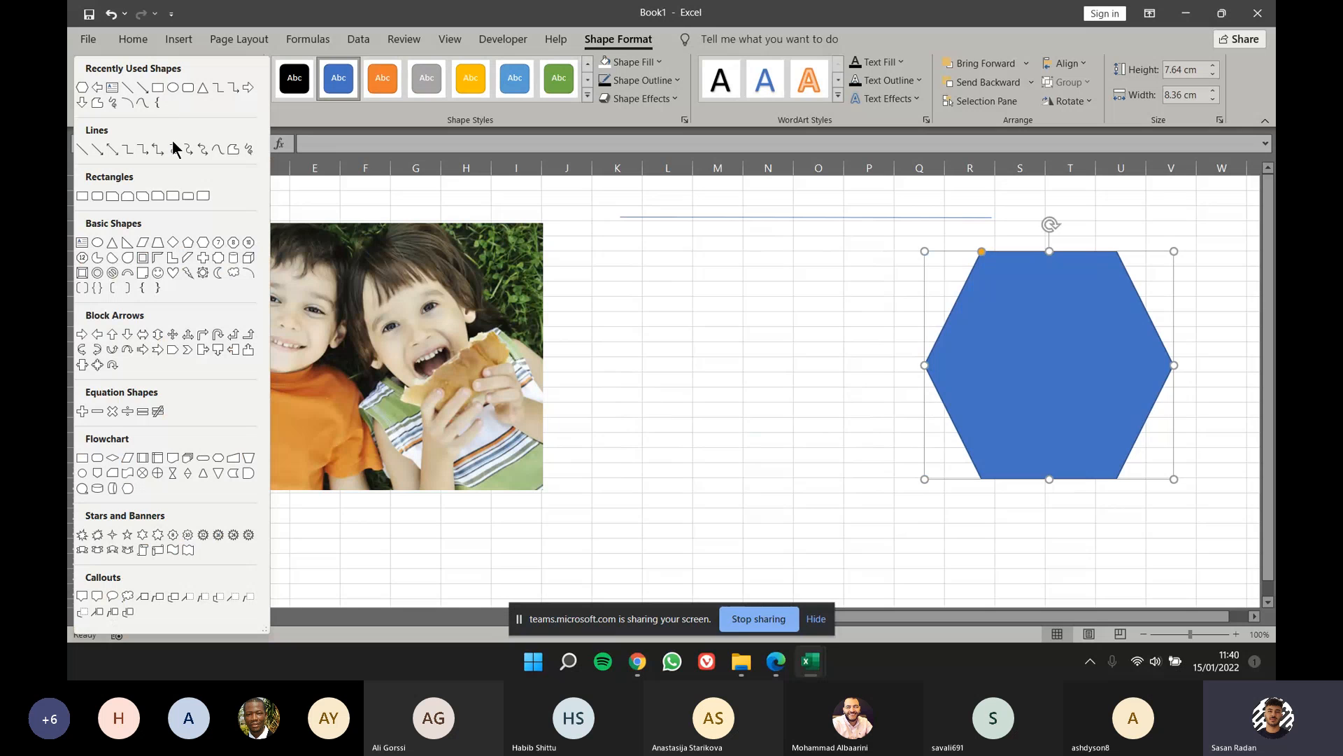
click(90, 336)
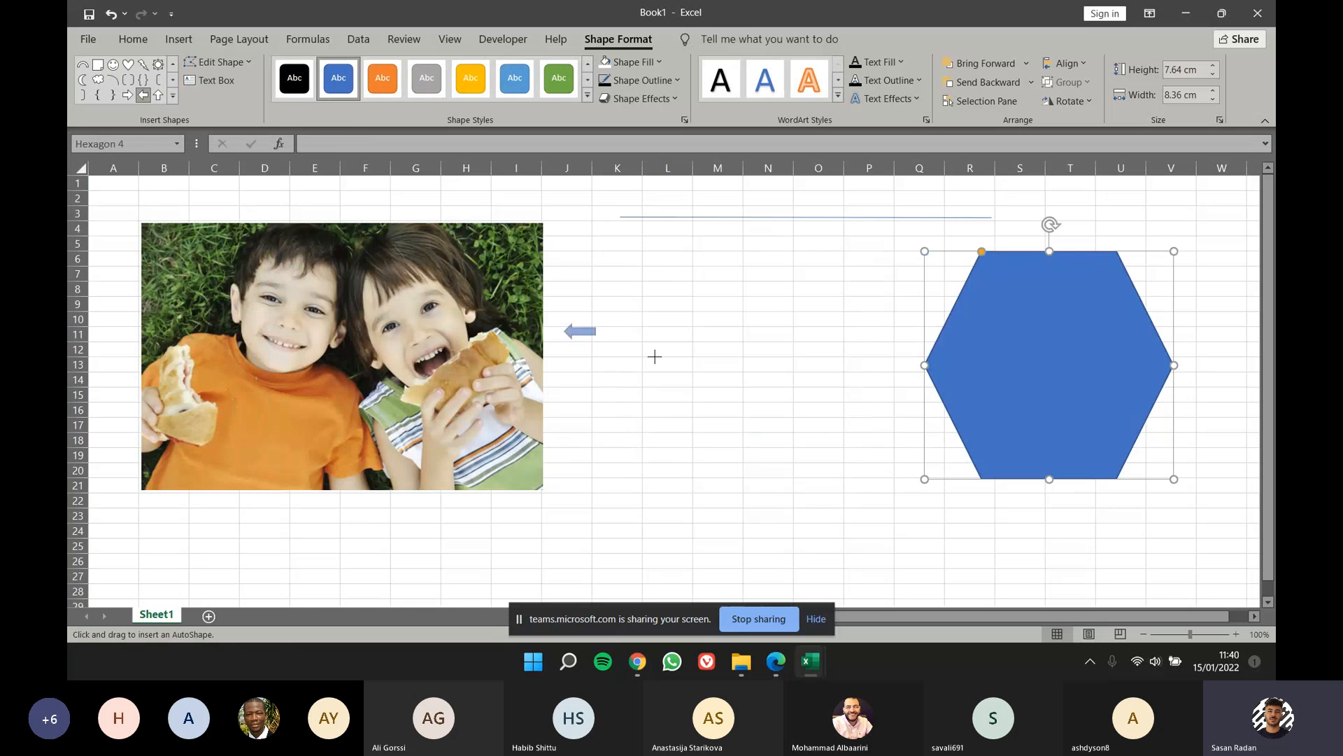
mouse_move(655, 356)
mouse_down()
mouse_move(866, 434)
mouse_move(881, 472)
mouse_up()
drag(765, 407, 745, 369)
Step: Add the text "this is an image" inside the left arrow
right_click(733, 366)
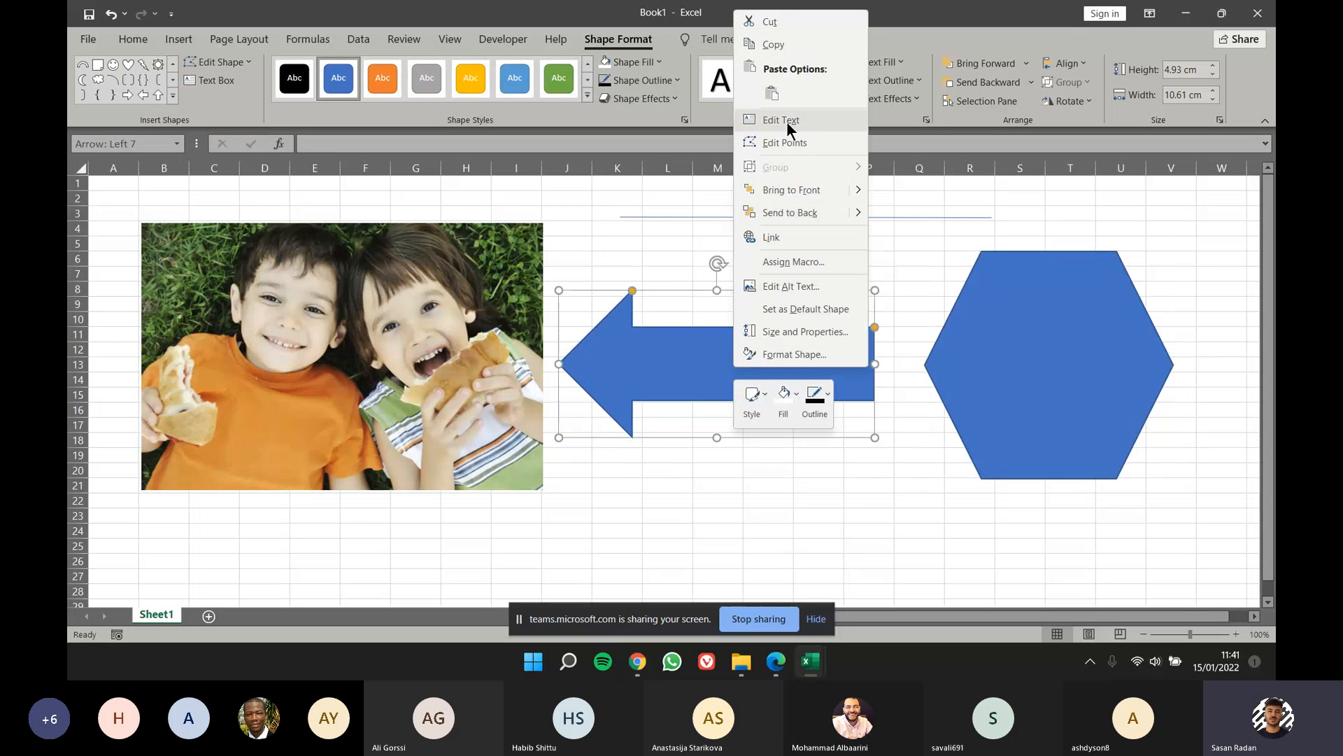
click(709, 367)
click(717, 367)
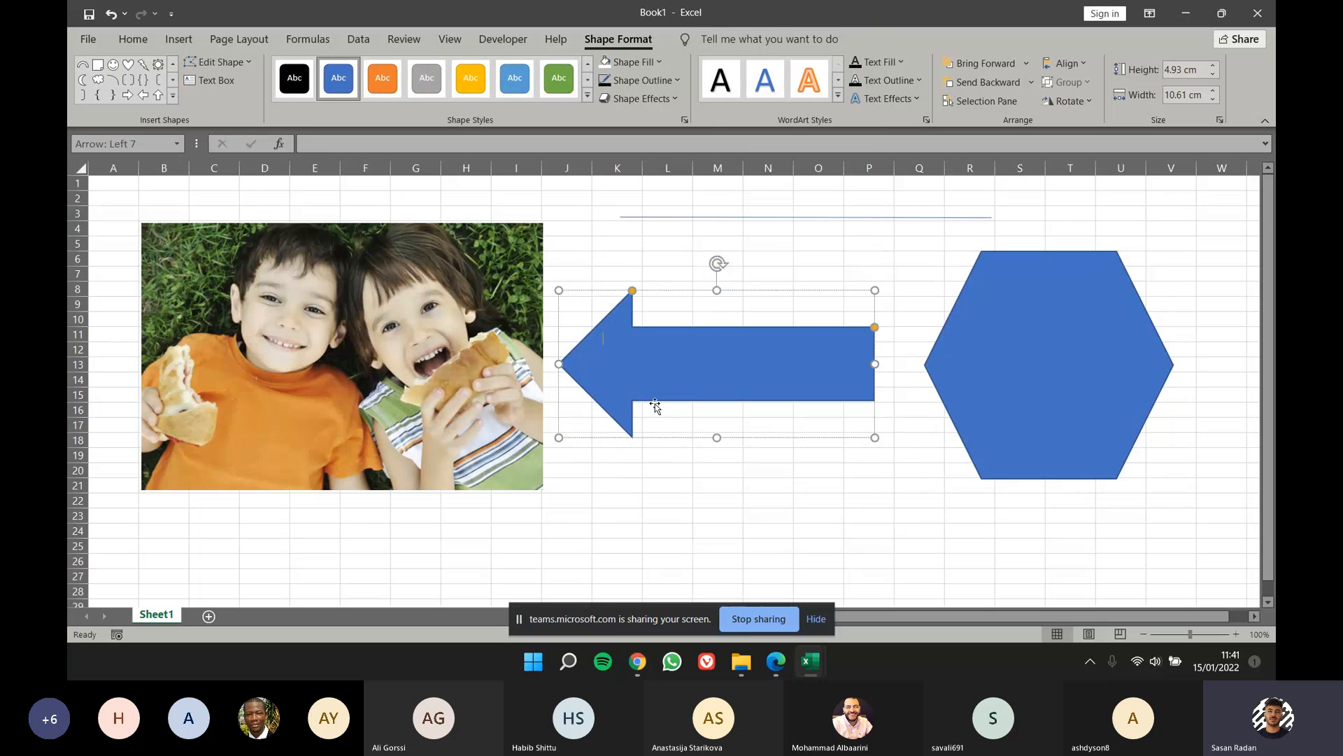
text(his is an image)
Step: Centre the arrow's text horizontally and align it to the middle vertically
triple_click(671, 338)
click(747, 313)
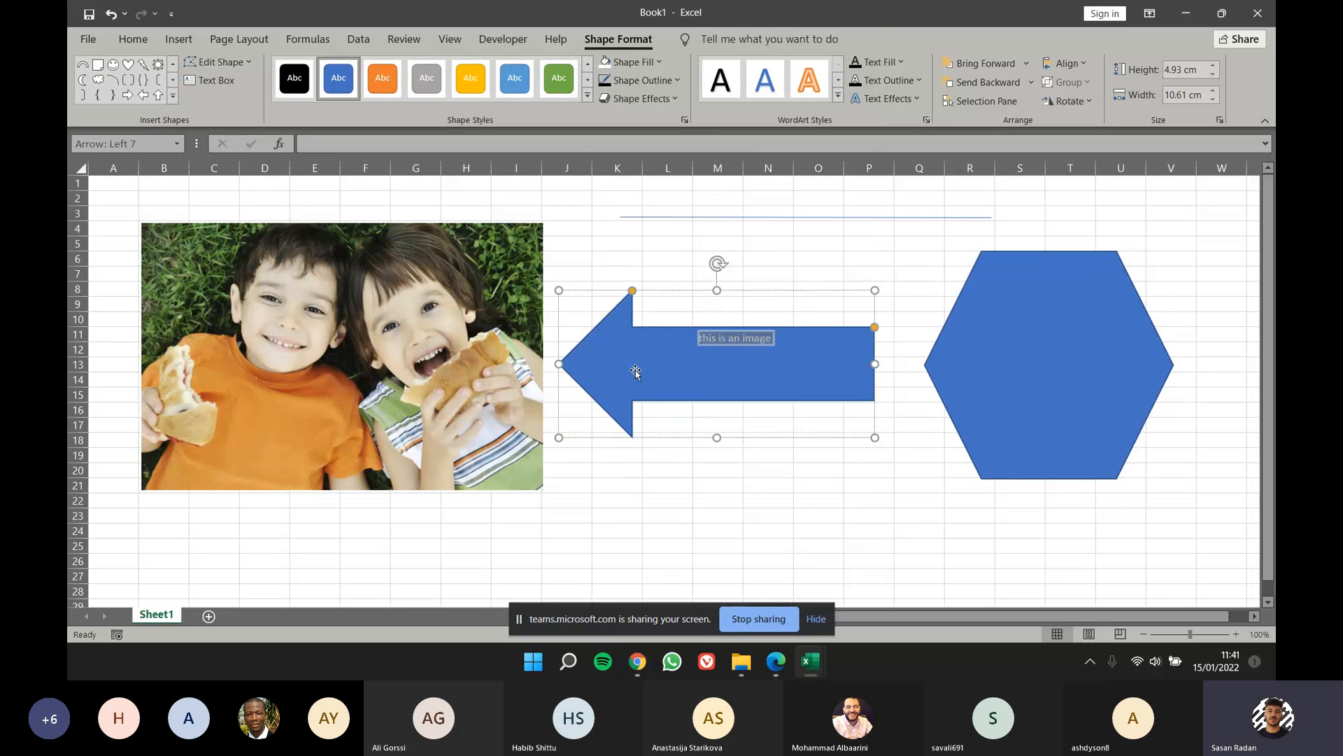
click(140, 41)
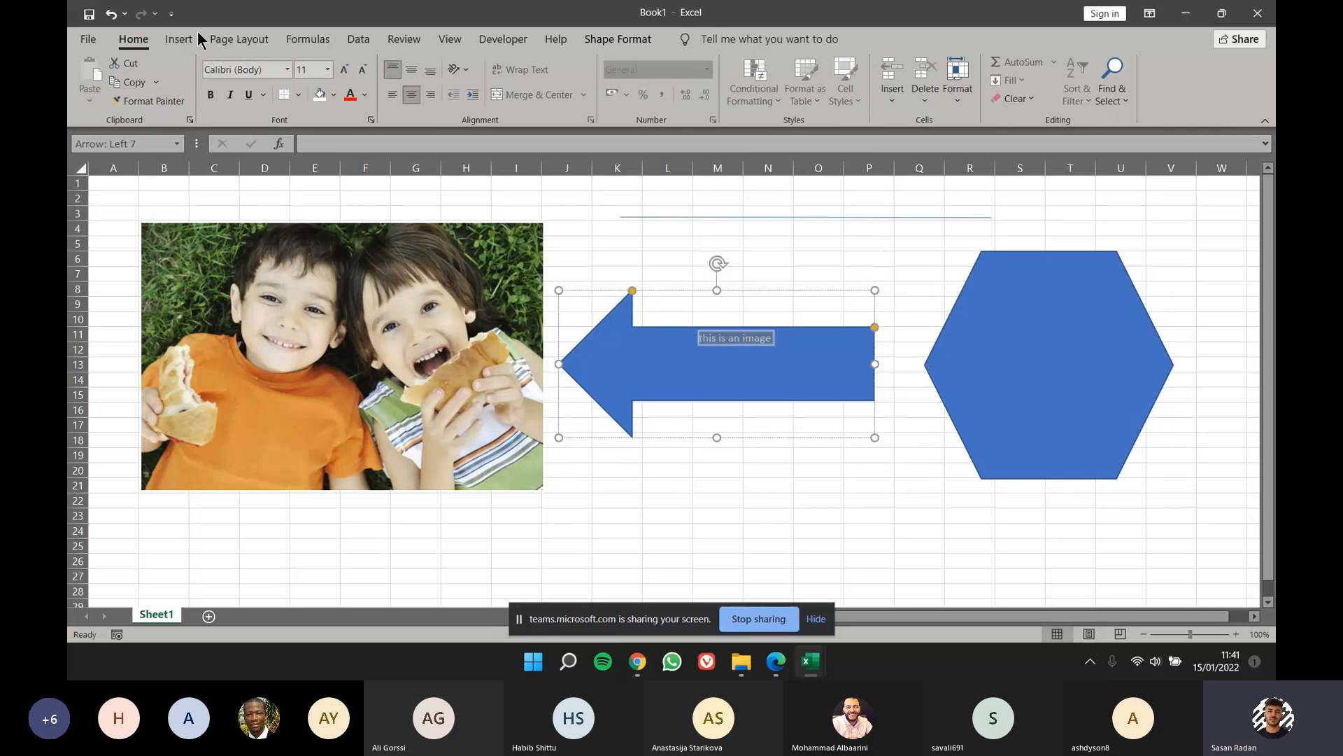
click(409, 72)
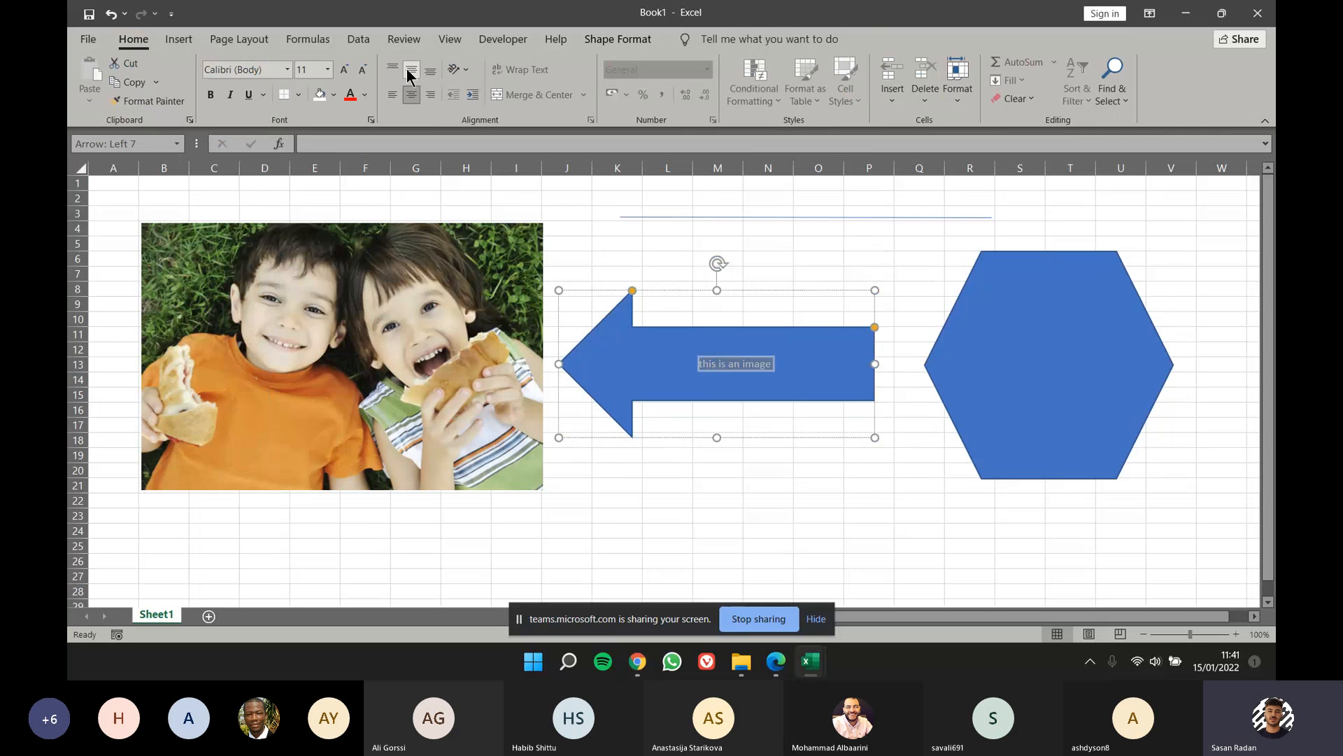
Step: Try top, bottom, left and right alignment on the arrow's text, and set it back to middle and centre
click(396, 69)
click(411, 69)
click(424, 70)
click(414, 74)
click(396, 98)
click(414, 95)
click(430, 94)
click(413, 96)
Step: Make the arrow's text "this is an image" bold and enlarge it so it spans most of the arrow's shaft
click(765, 364)
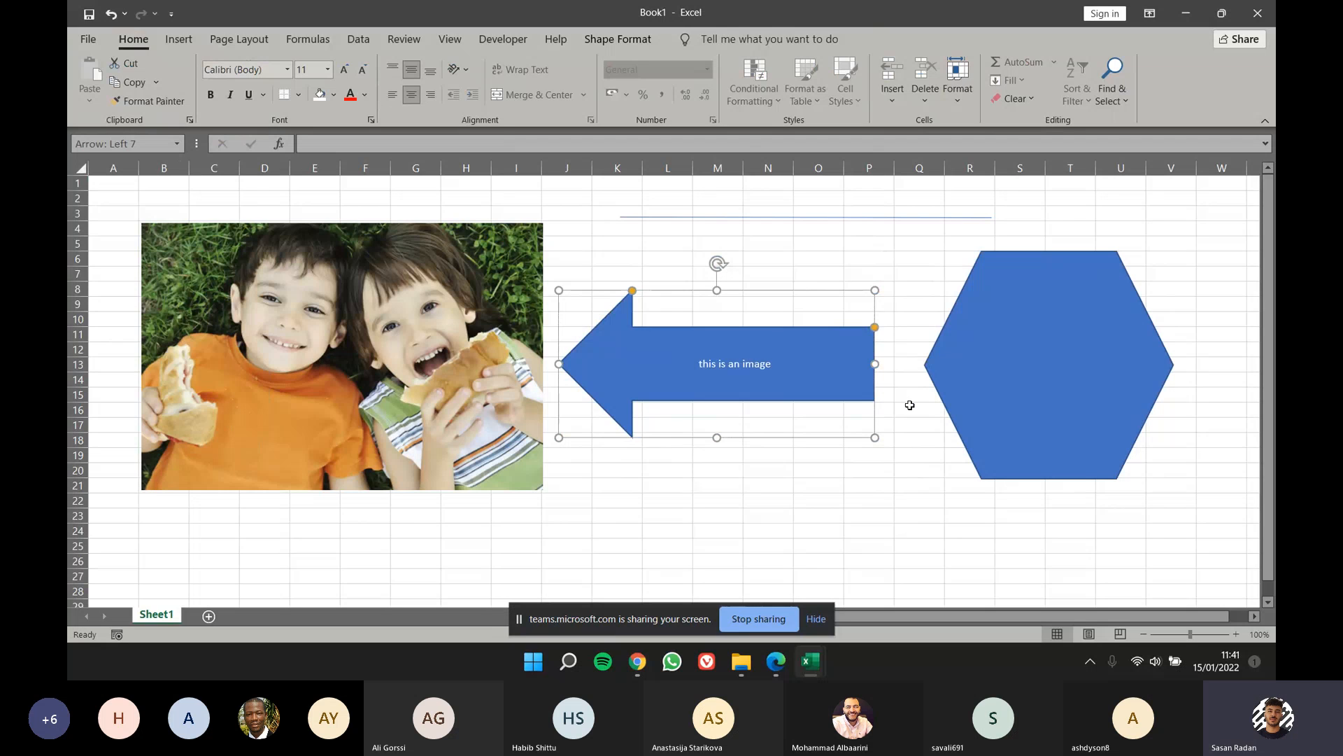
double_click(710, 365)
click(728, 348)
click(810, 325)
click(808, 328)
click(808, 327)
click(795, 491)
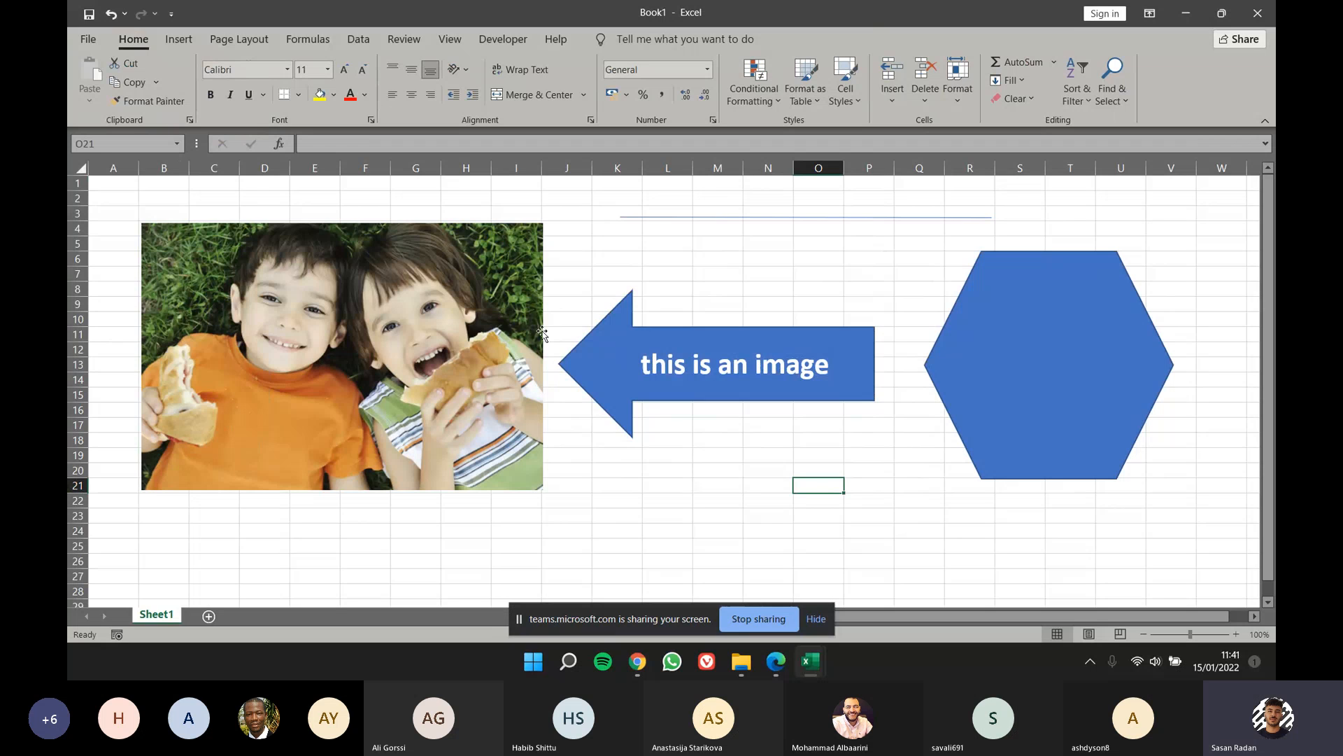
Step: Start inserting a text box from the basic shapes
click(615, 515)
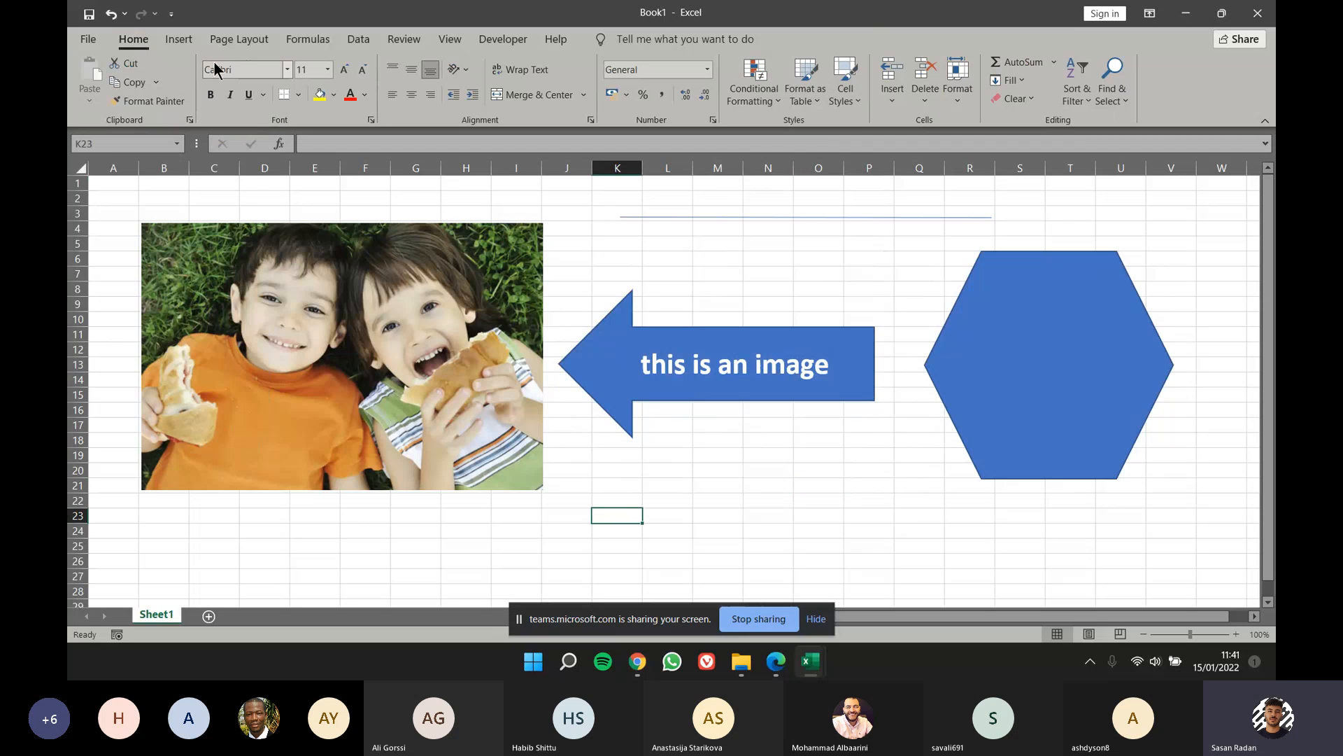
click(183, 41)
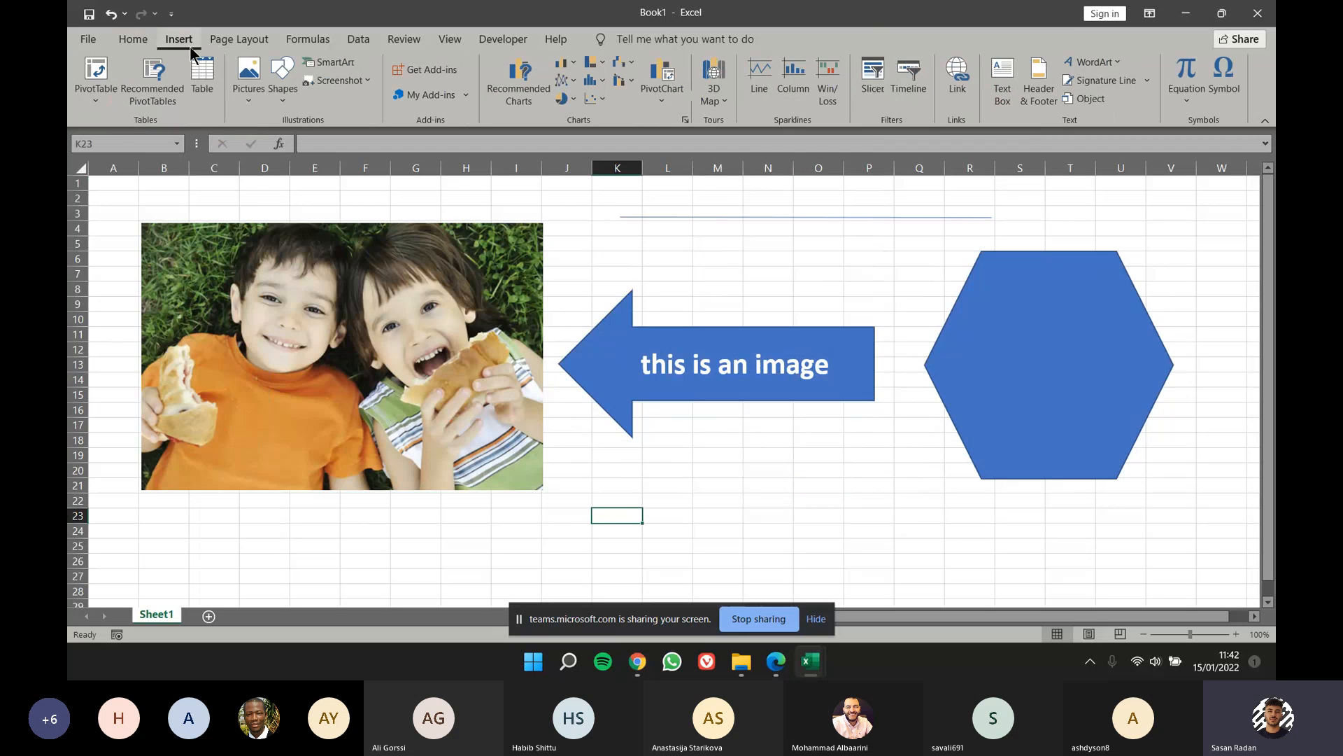
click(279, 98)
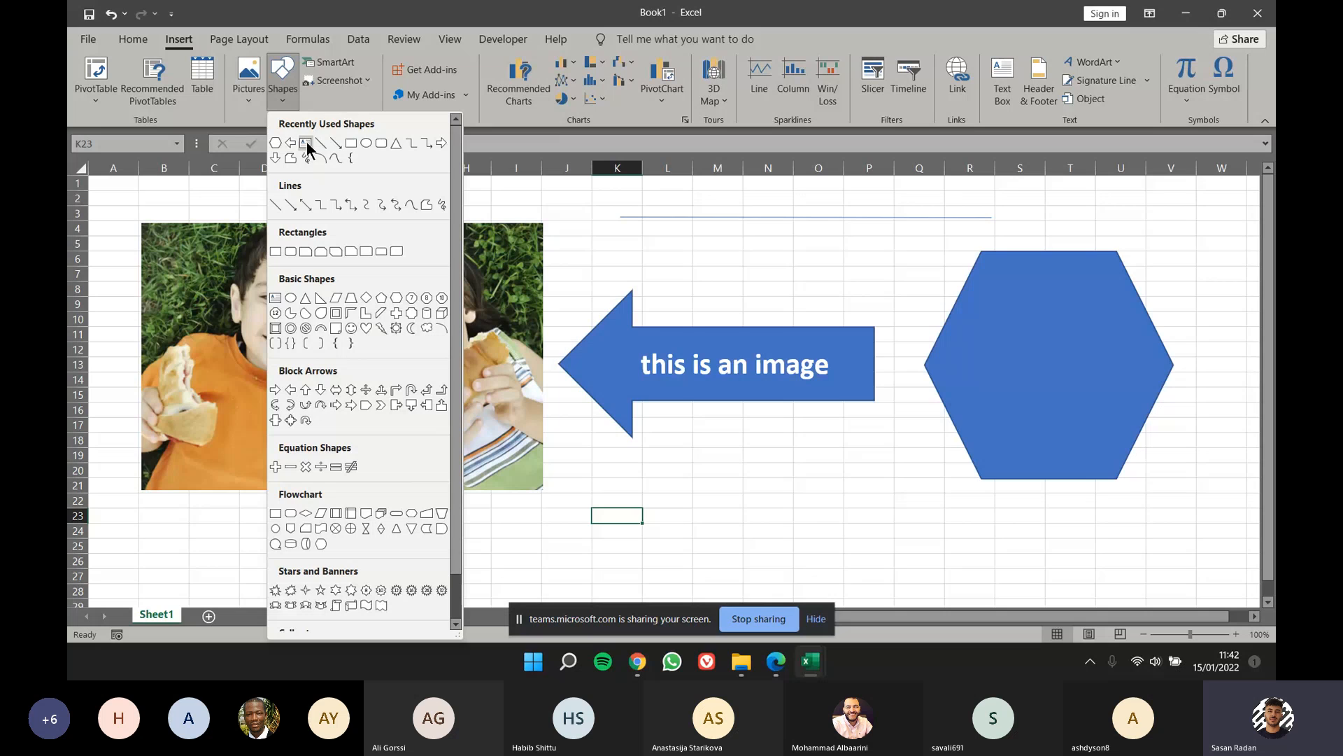
click(275, 297)
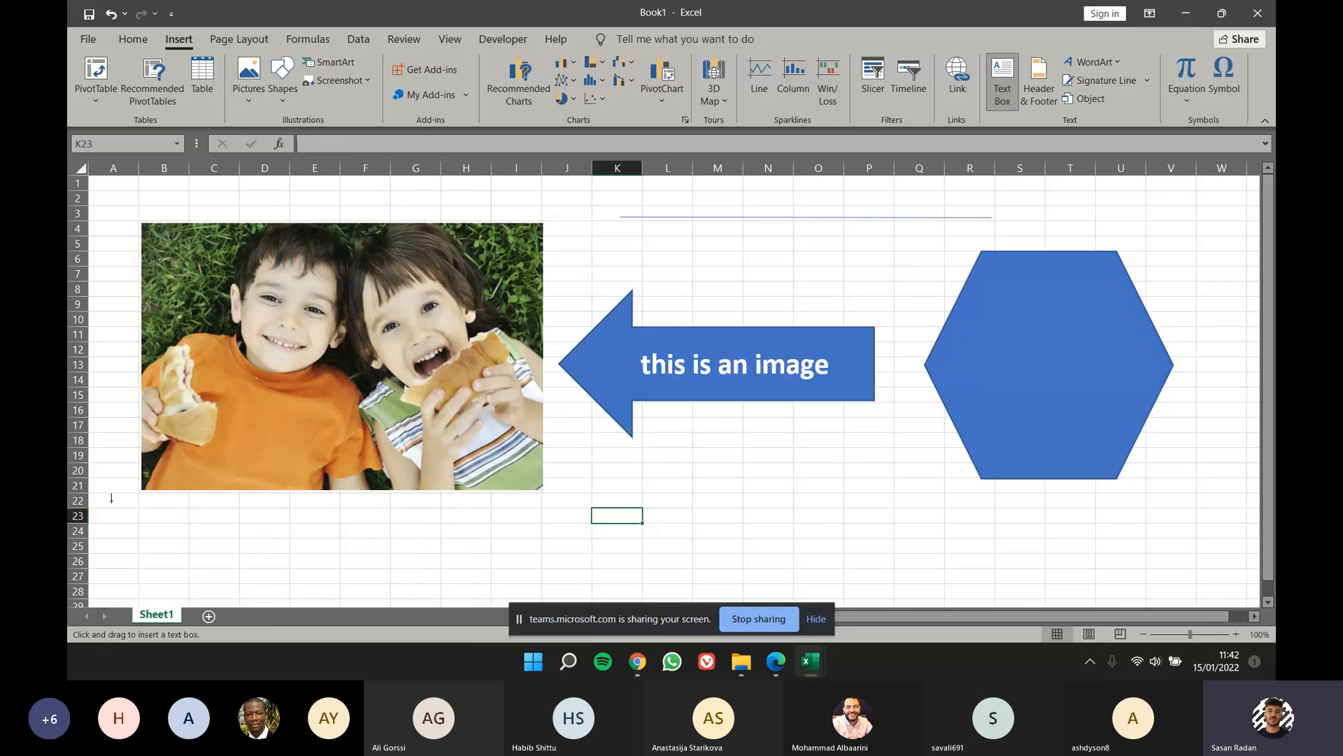